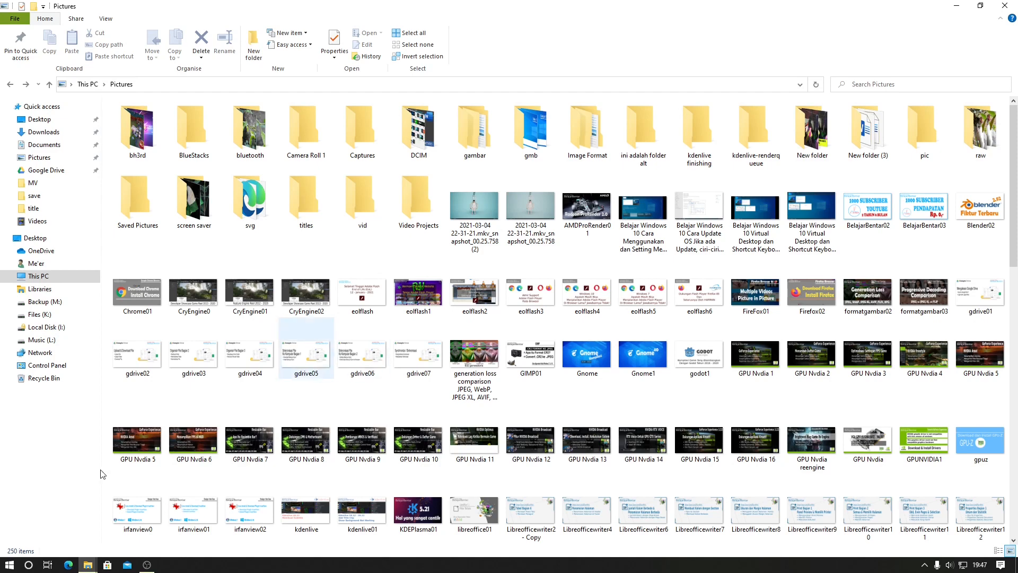
- Launch WinRAR
left_click(10, 564)
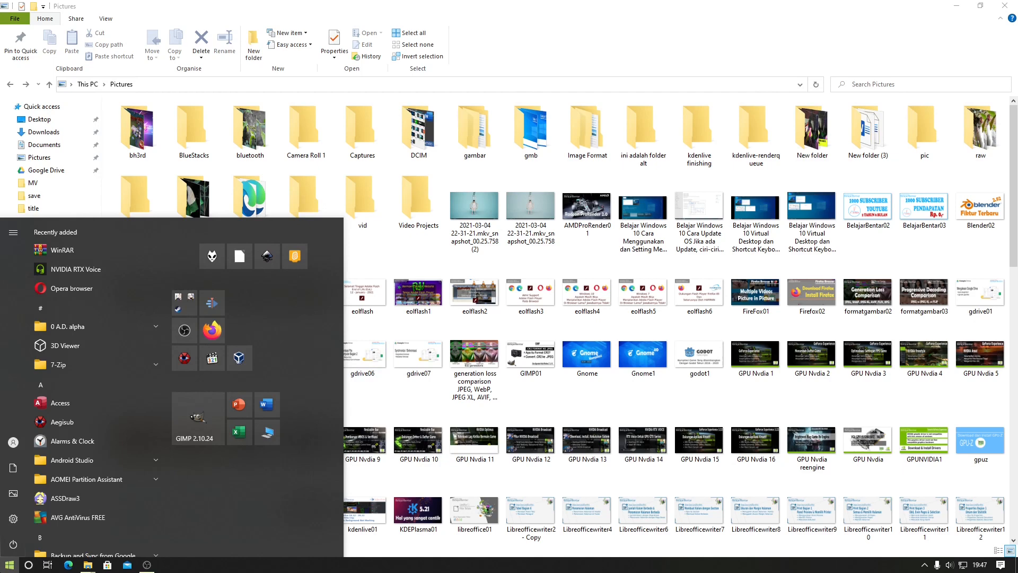
type("winrar")
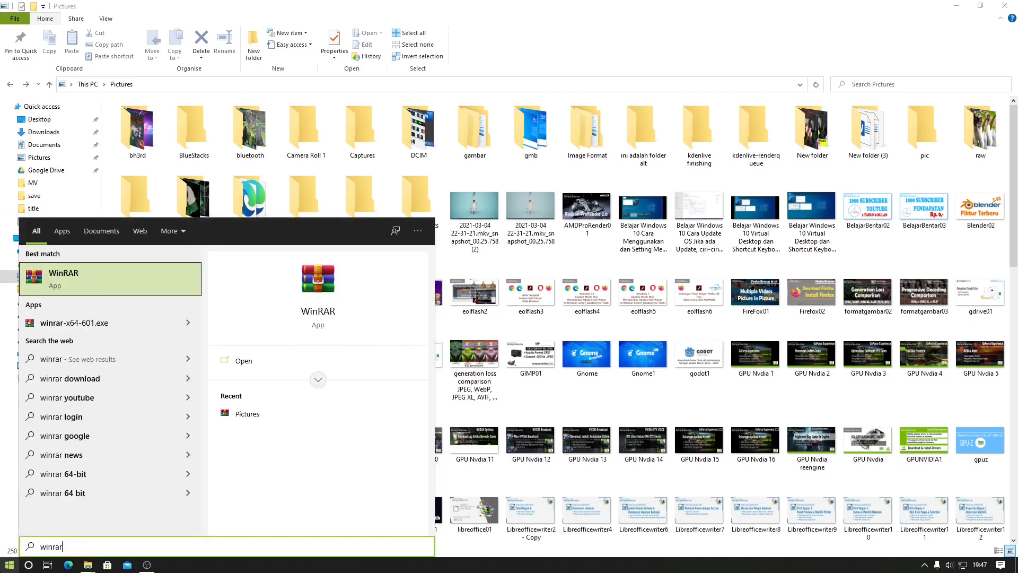
key("Return")
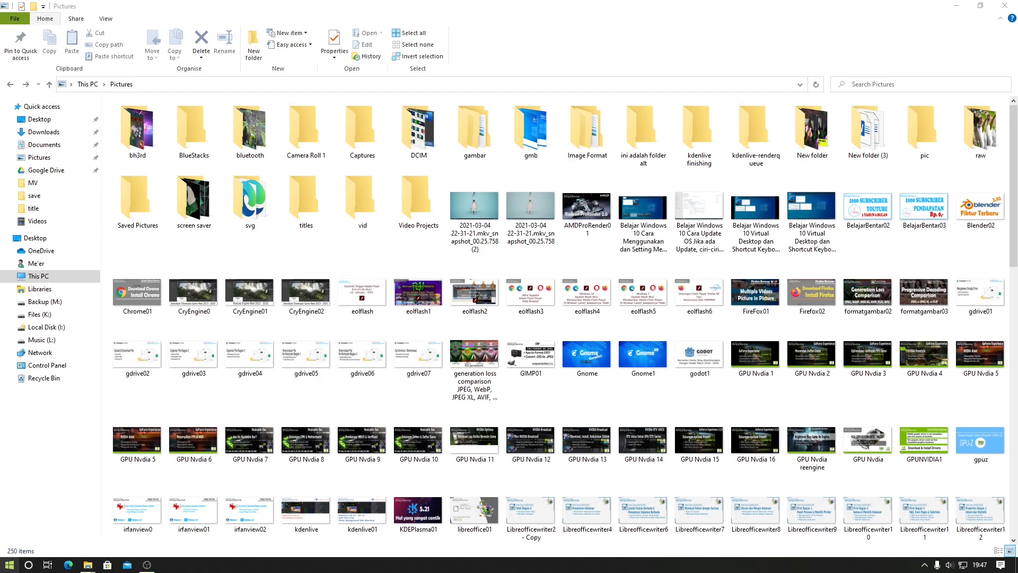
key("super")
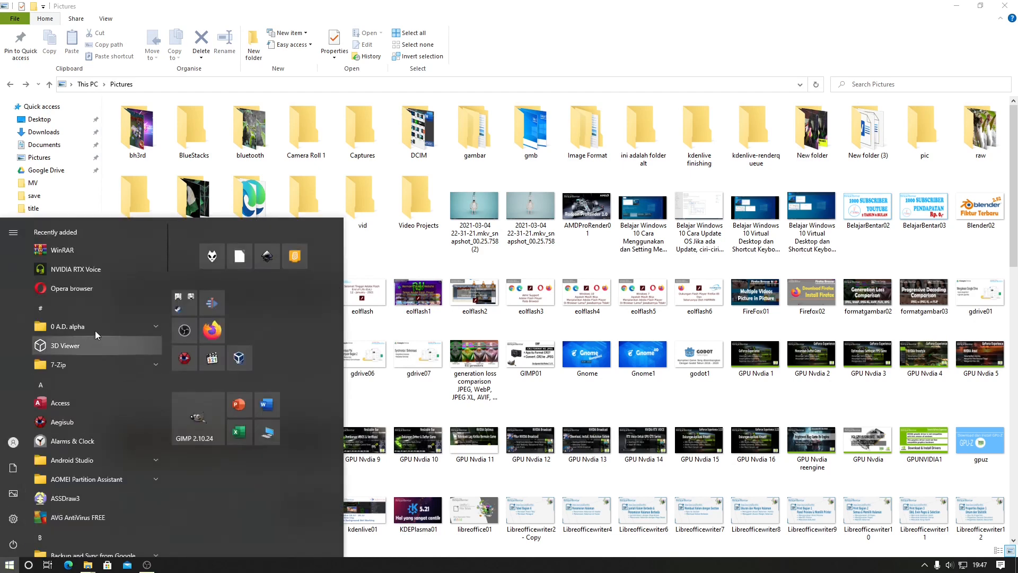
left_click(78, 250)
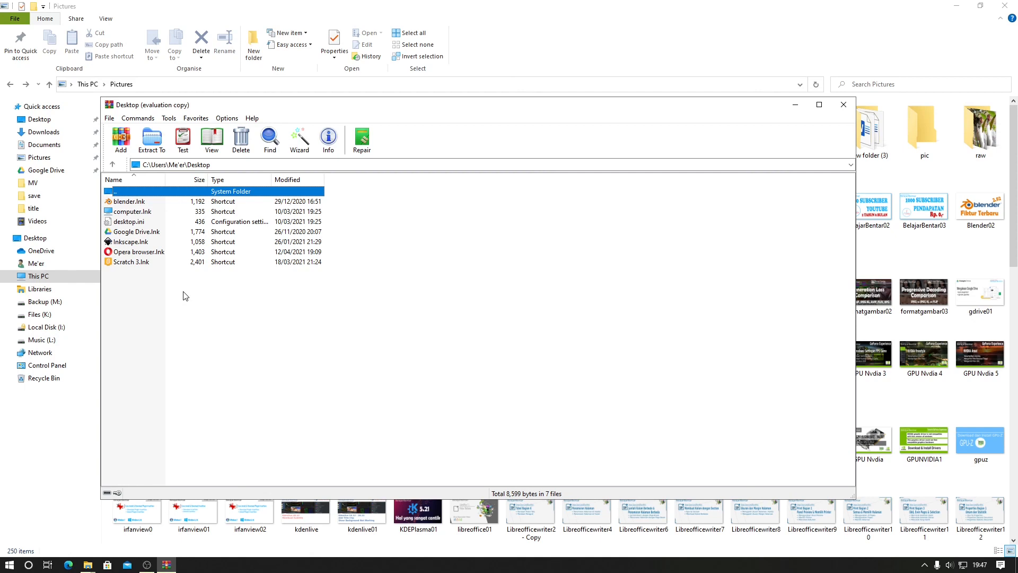
- Navigate from the Desktop folder to the Pictures folder under This PC in WinRAR
left_click(851, 165)
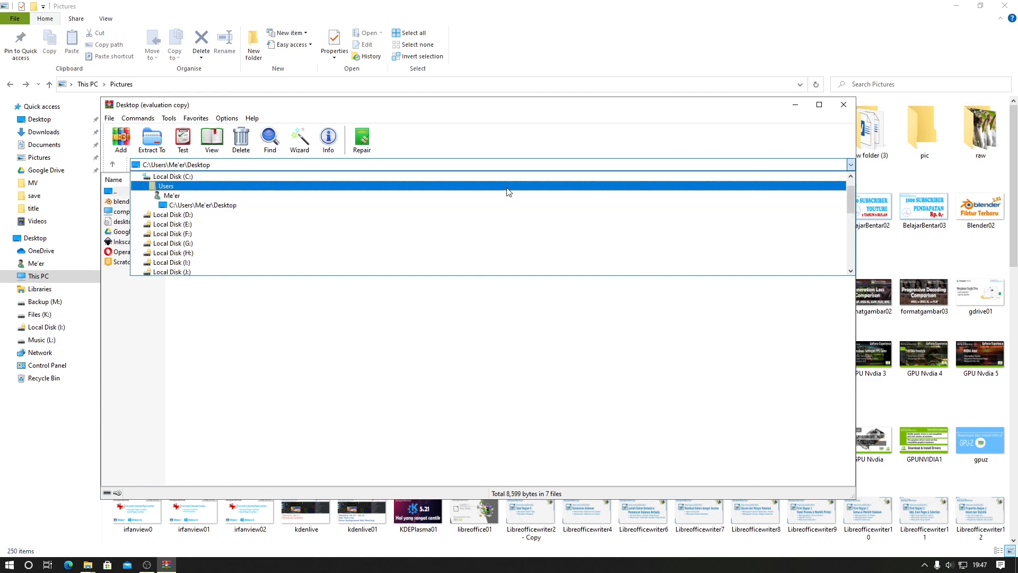
scroll(508, 191, "up", 2)
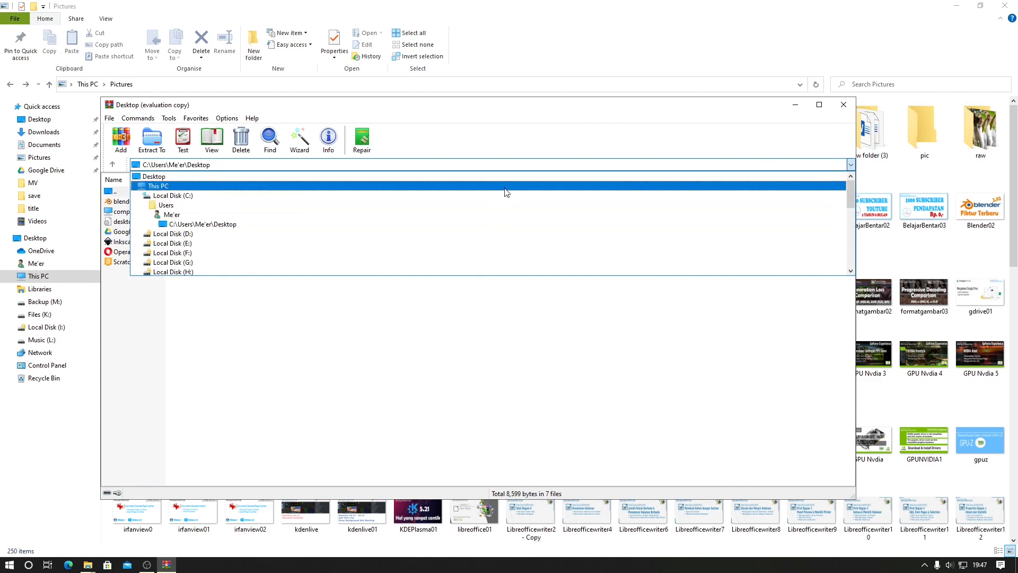
left_click(505, 192)
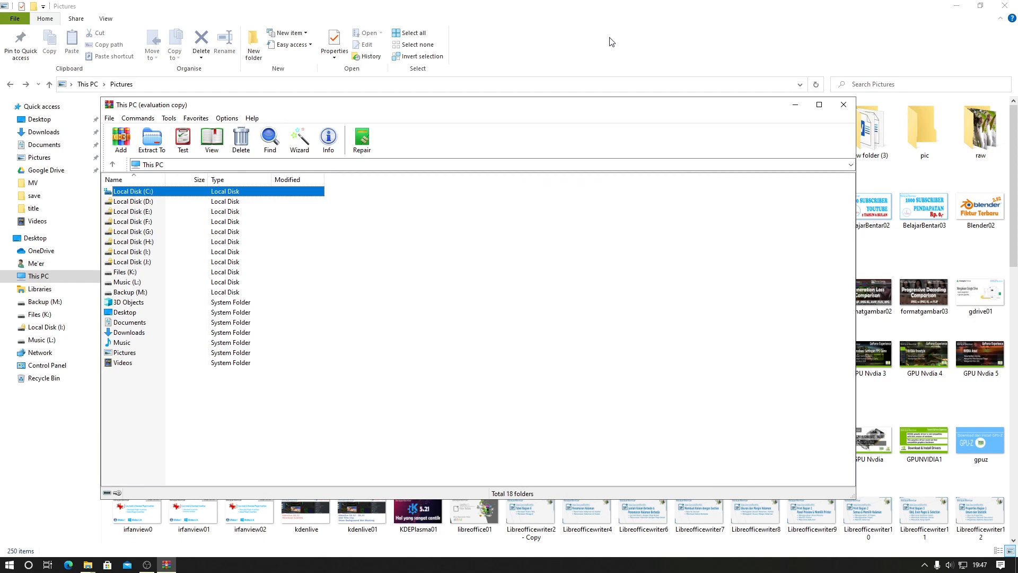
double_click(123, 354)
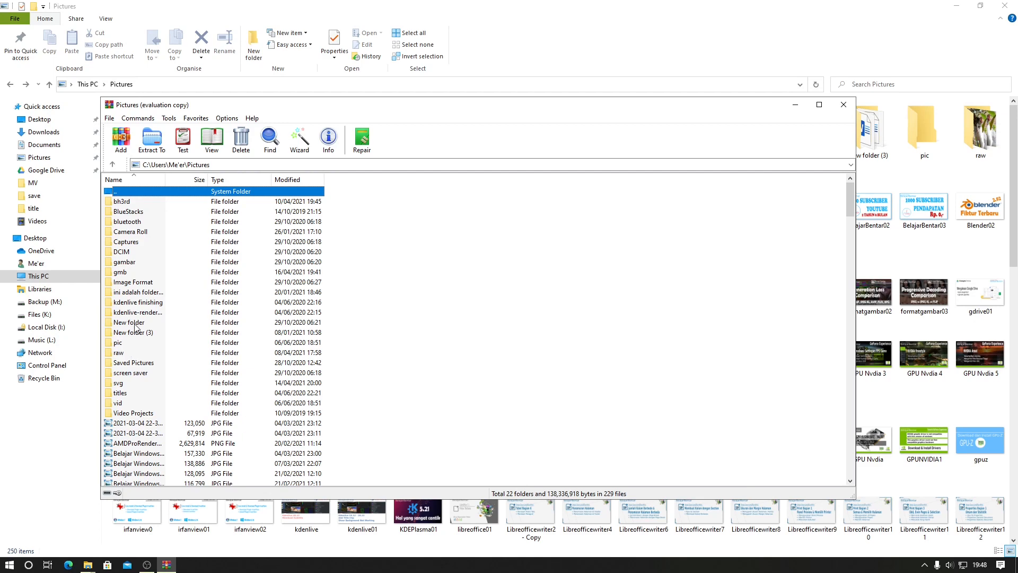
- Select the gmb folder together with the two 2021-03-04 snapshot JPG files in the Pictures folder
left_click(139, 302)
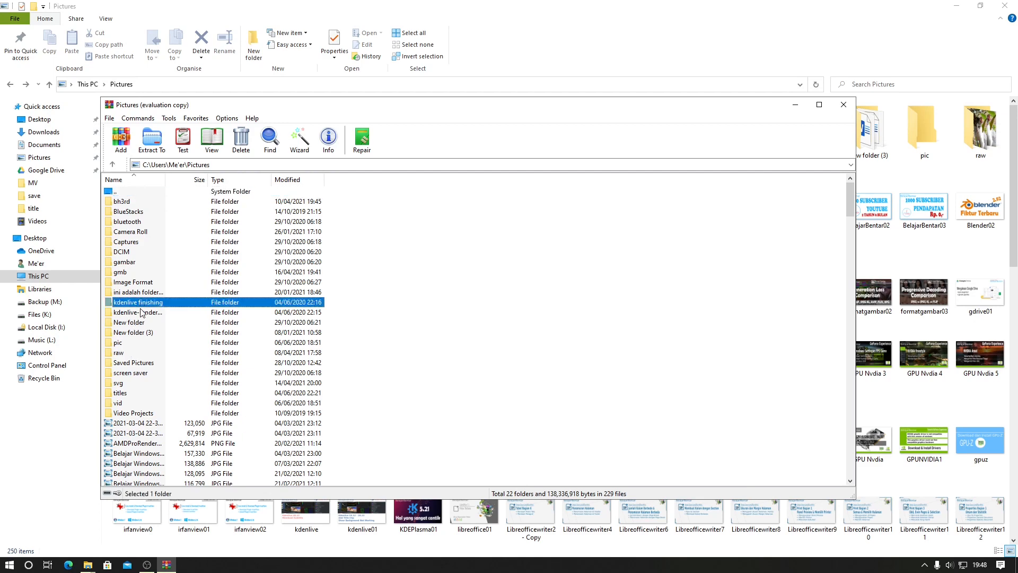
left_click(143, 313)
left_click(140, 331)
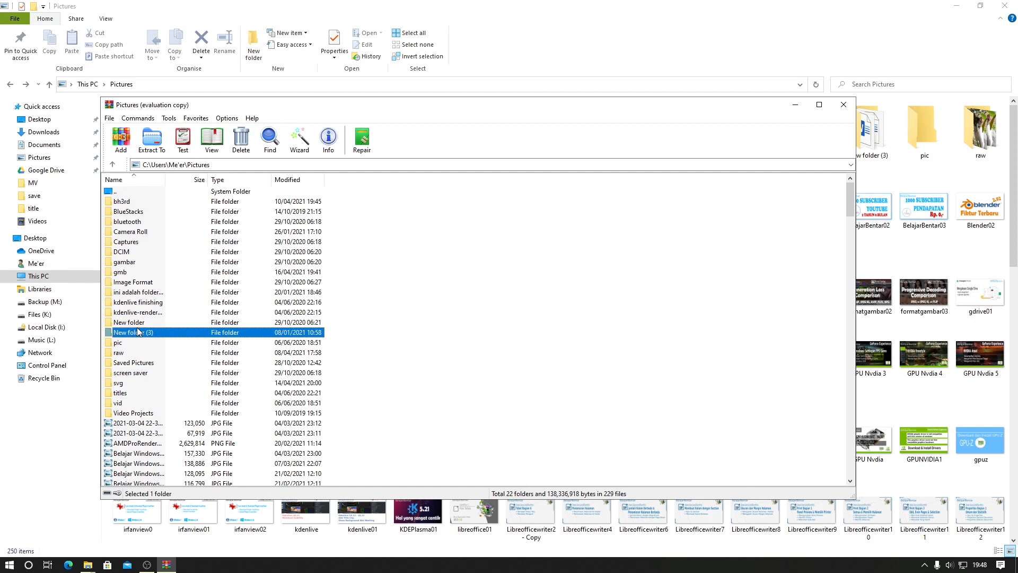
left_click(140, 282)
left_click(141, 273)
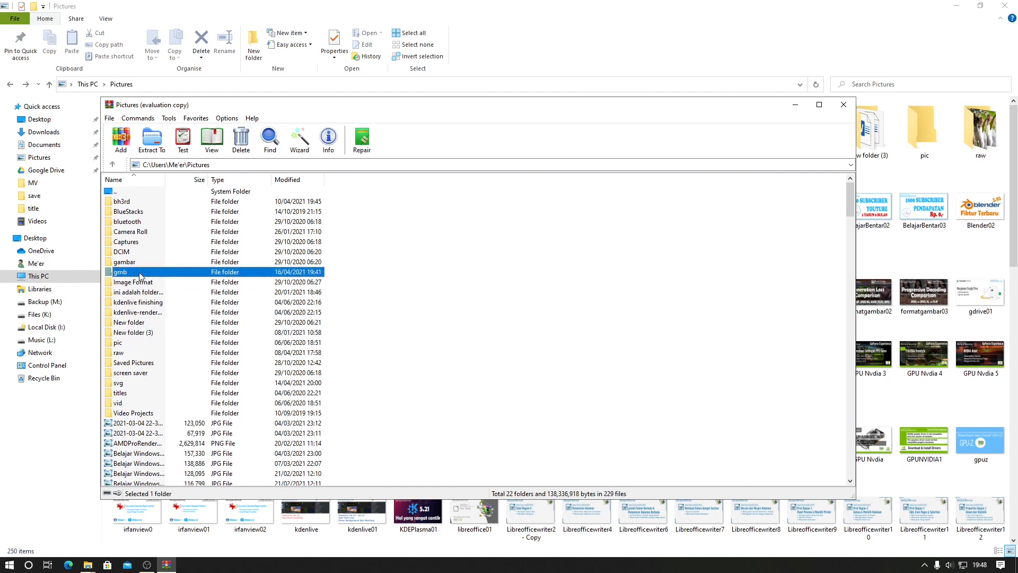
left_click(138, 425, "ctrl")
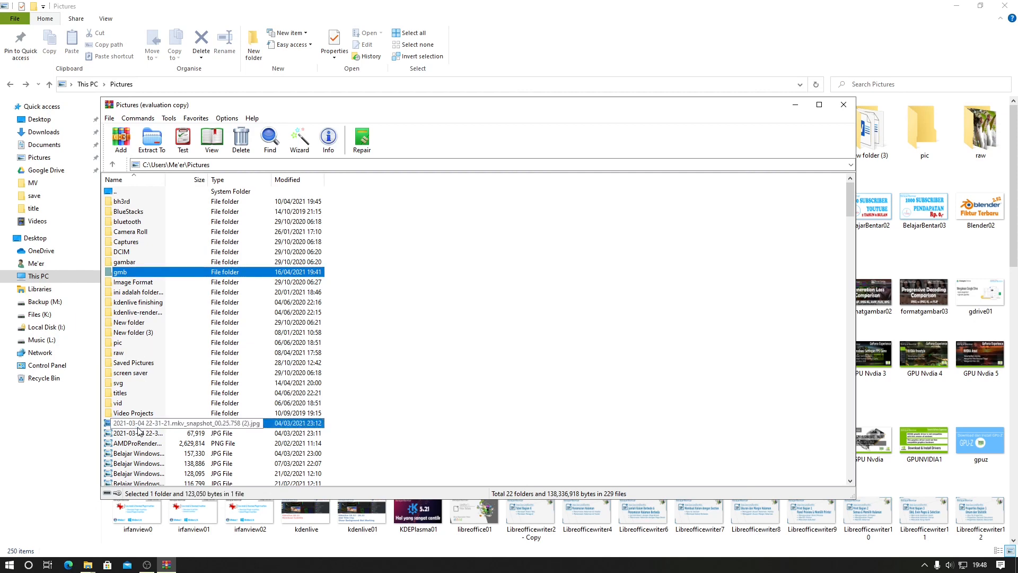
left_click(138, 433, "ctrl")
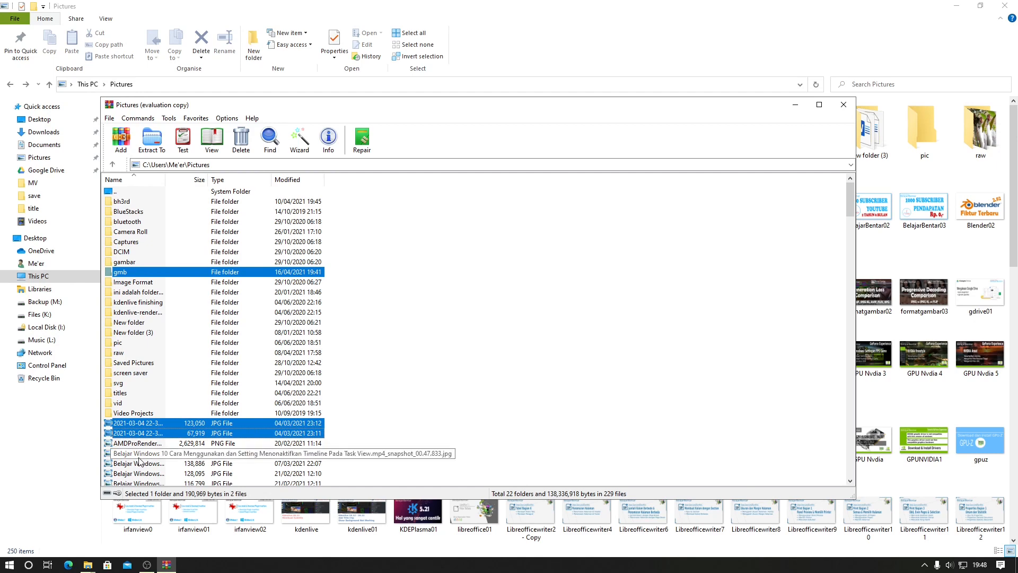
- Compress the selected items into Pictures.rar using the RAR format and Normal compression, without a password
left_click(121, 139)
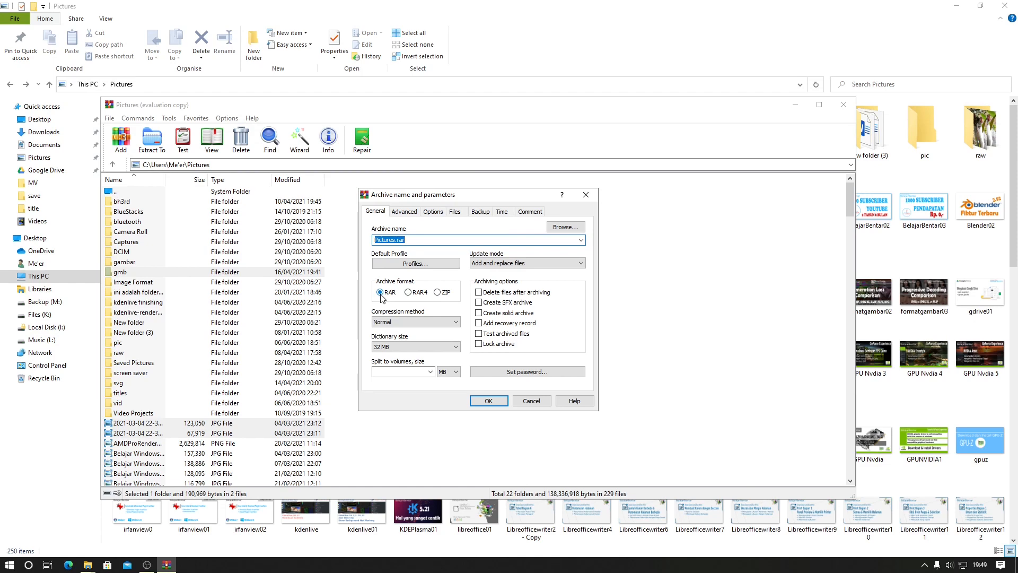
left_click(504, 374)
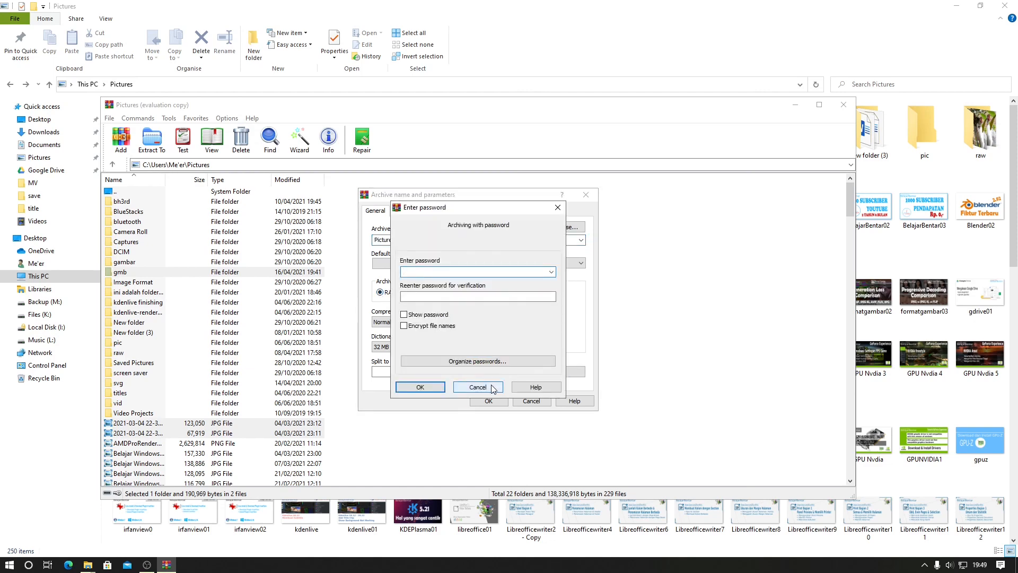
left_click(491, 388)
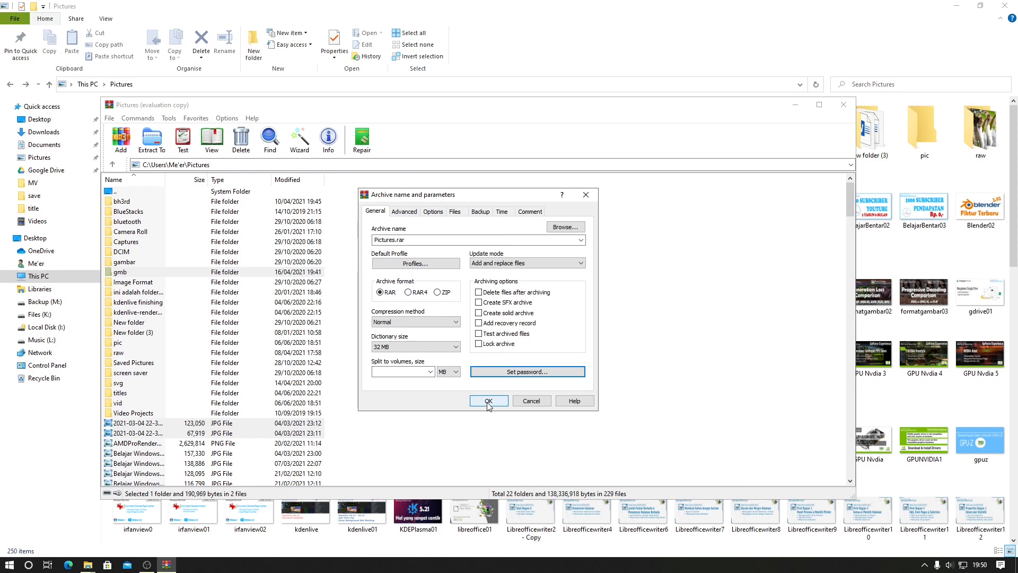
left_click(487, 401)
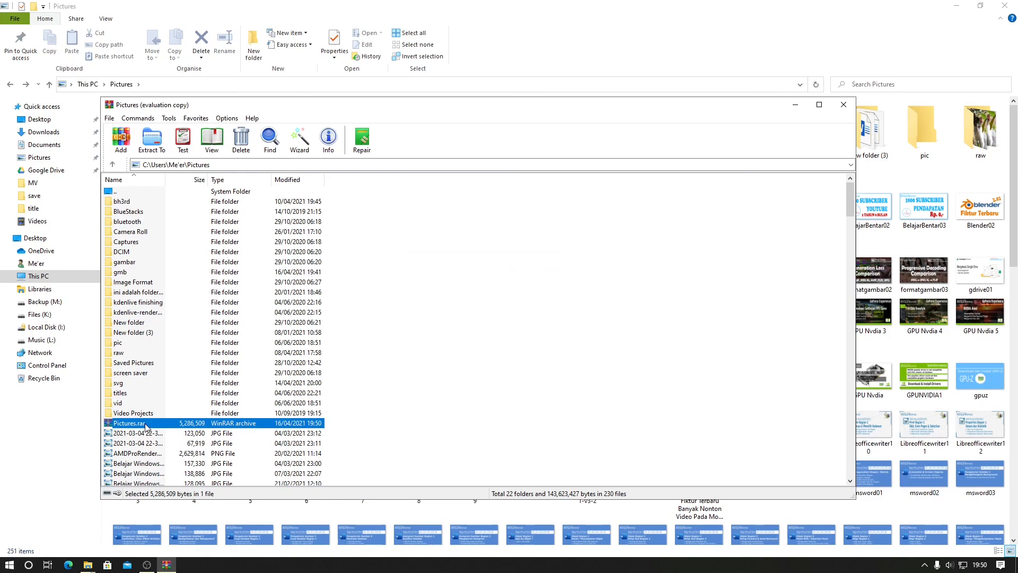
- Switch to File Explorer and locate the new Pictures archive in the Pictures folder
left_click(538, 4)
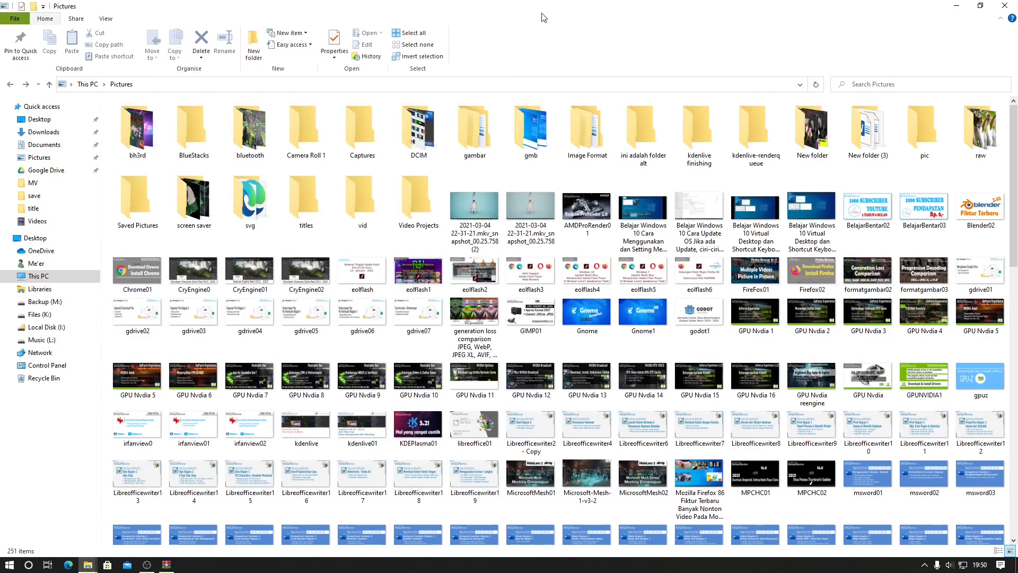
scroll(473, 225, "down", 5)
left_click(524, 277)
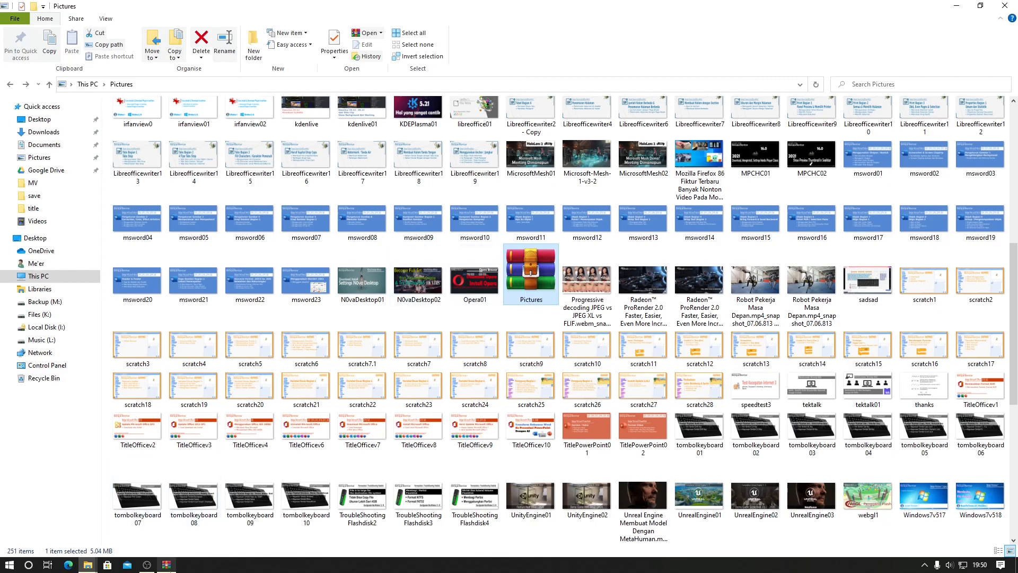
- Switch back to WinRAR and open the extraction options for Pictures.rar
left_click(166, 564)
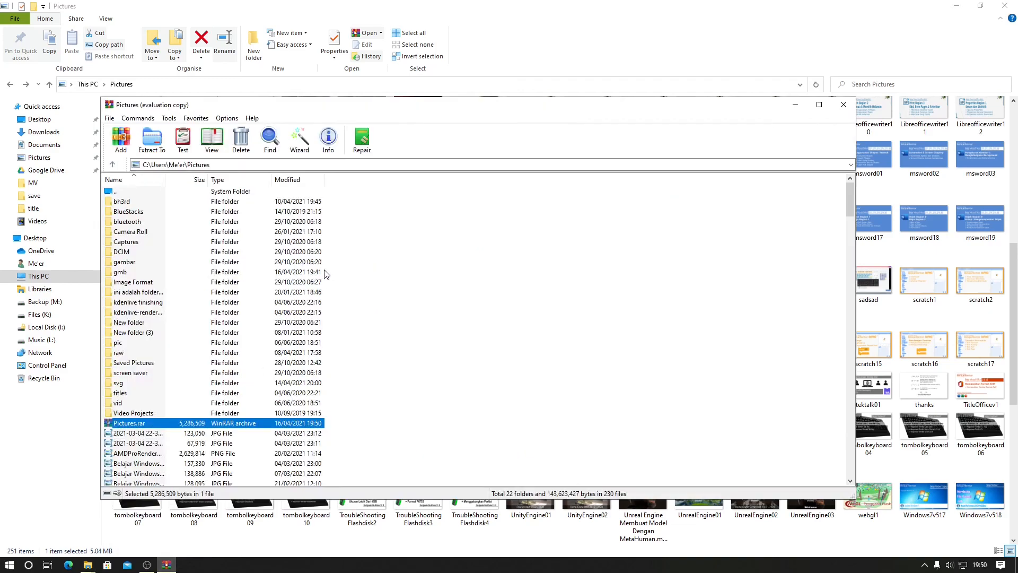
left_click(357, 380)
scroll(161, 403, "down", 1)
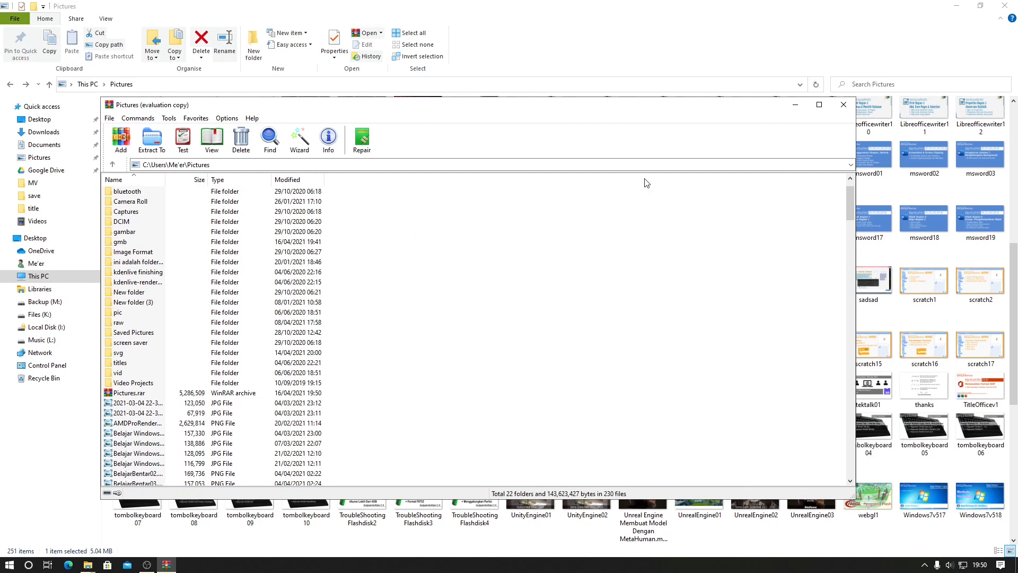
left_click(848, 165)
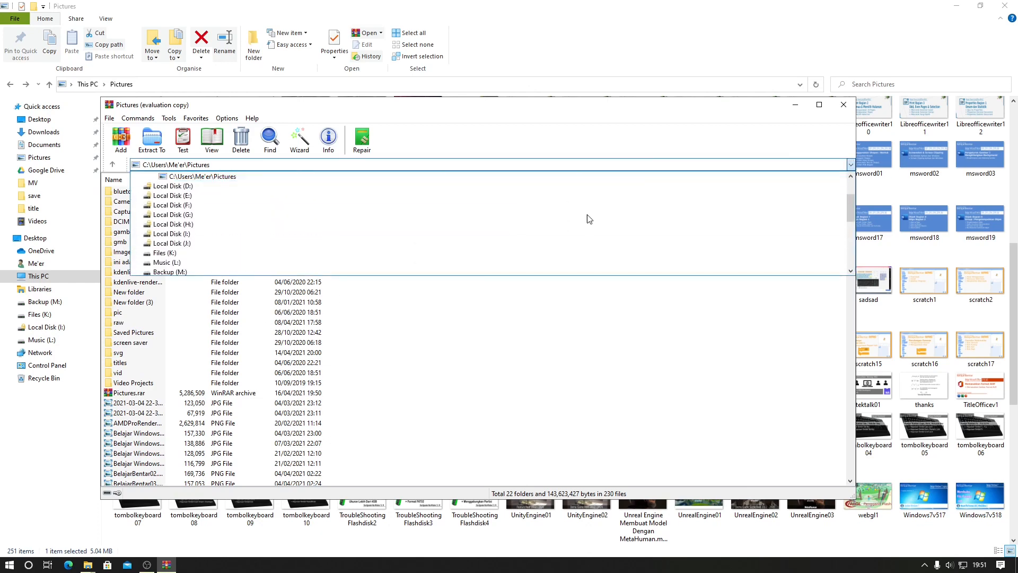
left_click(554, 379)
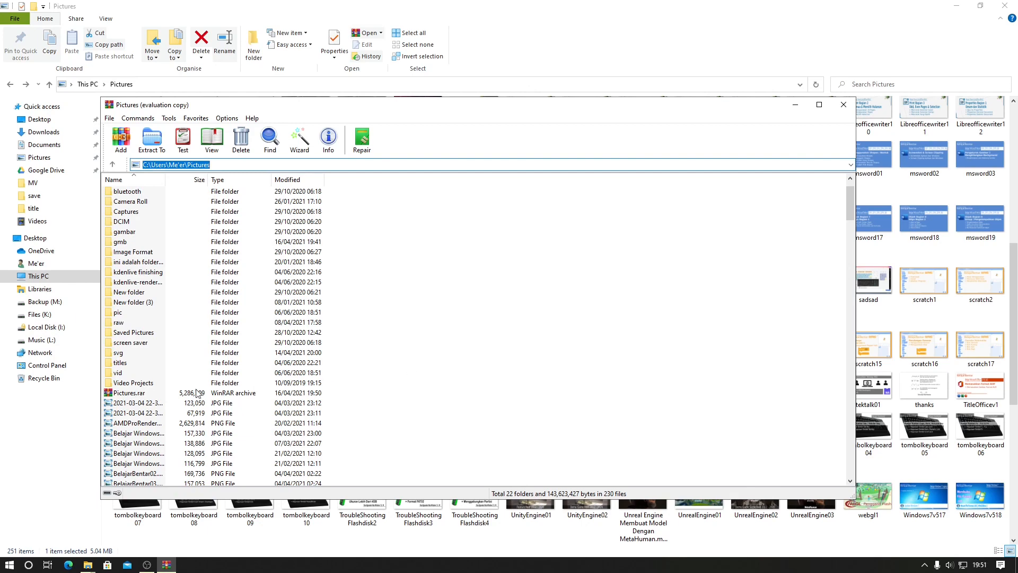
left_click(136, 397)
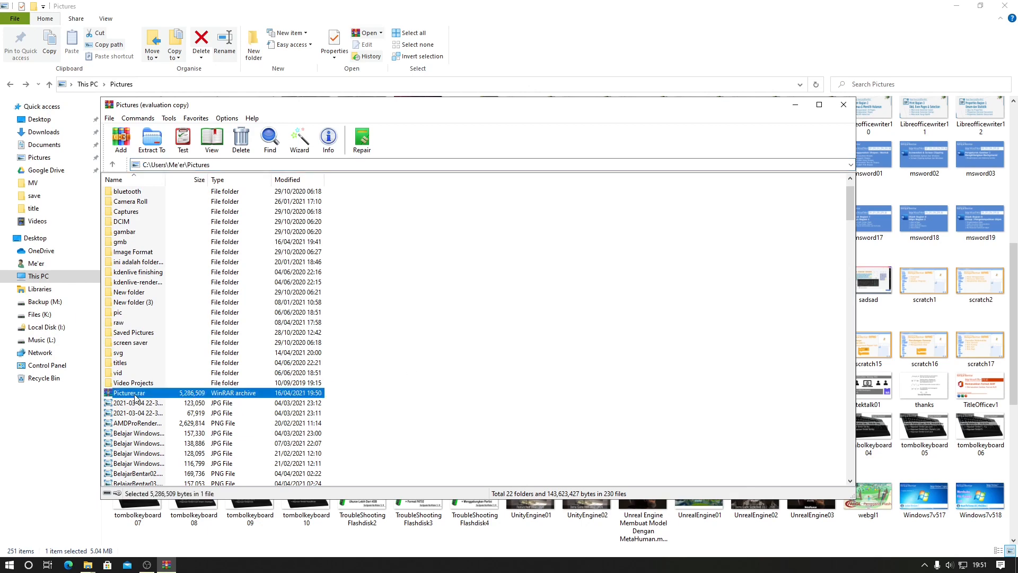
left_click(153, 140)
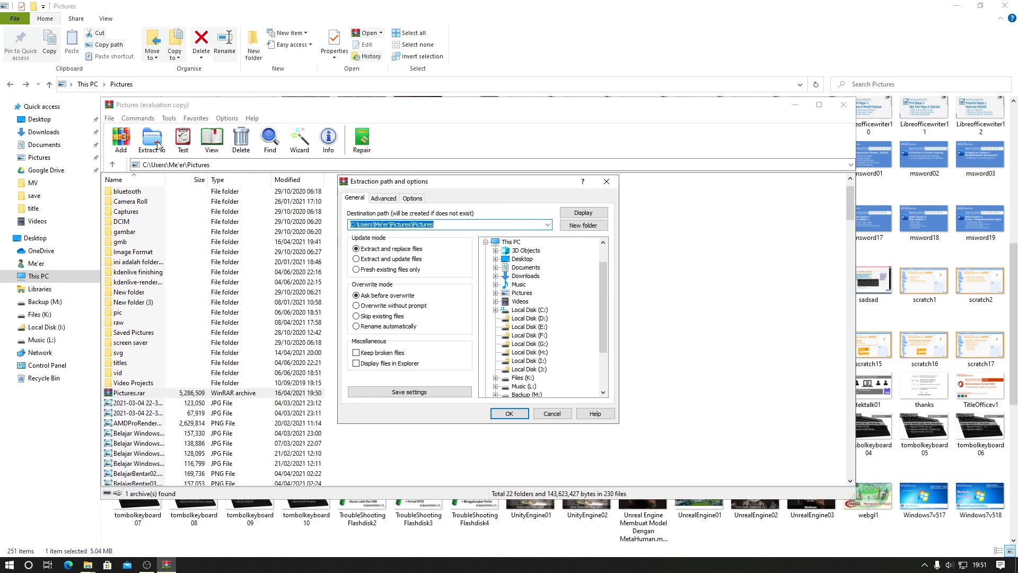
- View the Music folder in File Explorer, return to WinRAR and extract Pictures.rar into Music
left_click(517, 409)
left_click(11, 278)
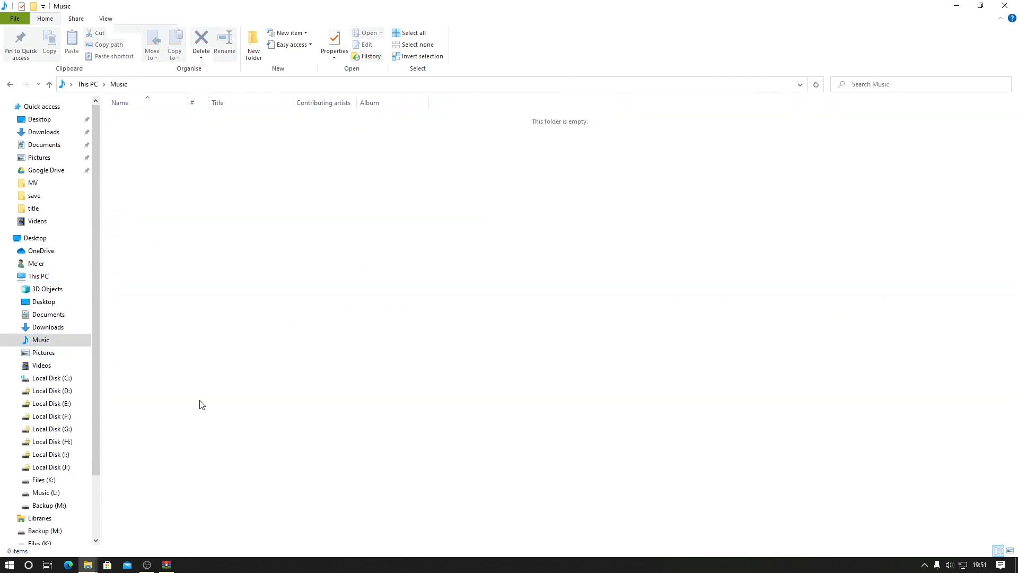
left_click(173, 567)
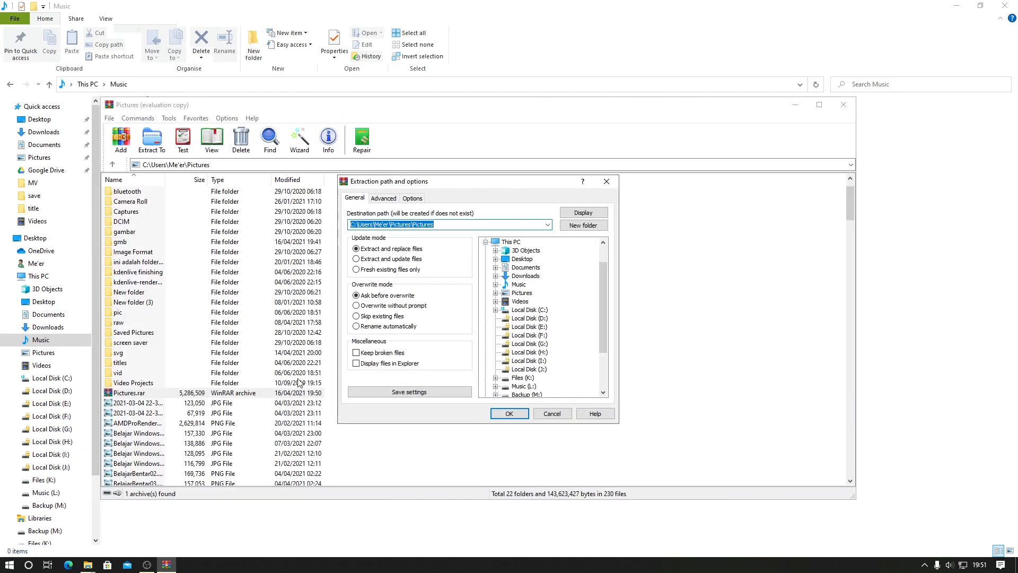
left_click(518, 284)
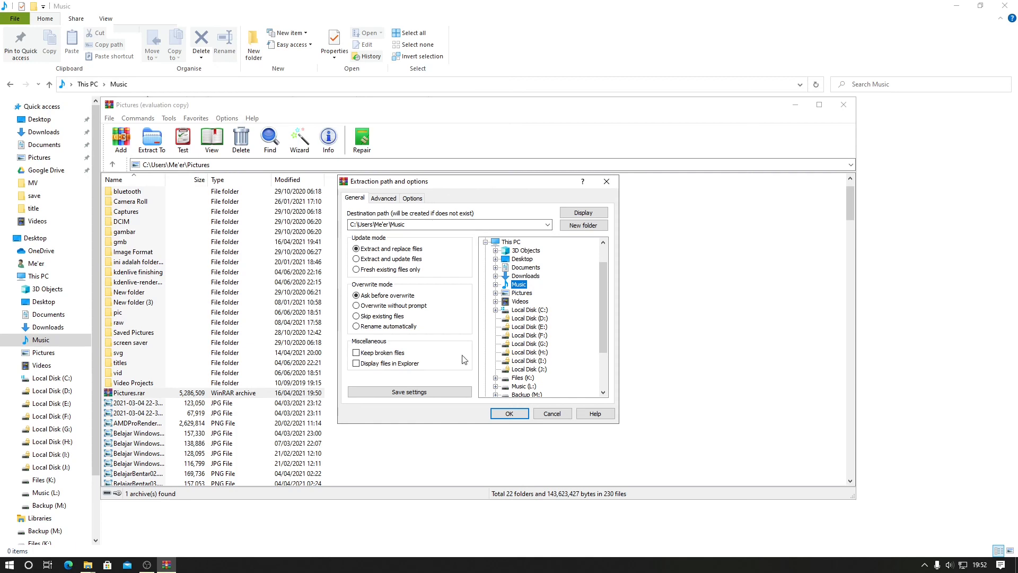
left_click(512, 416)
- Switch to File Explorer and delete the extracted gmb folder and two snapshot images from the Music folder
left_click(316, 3)
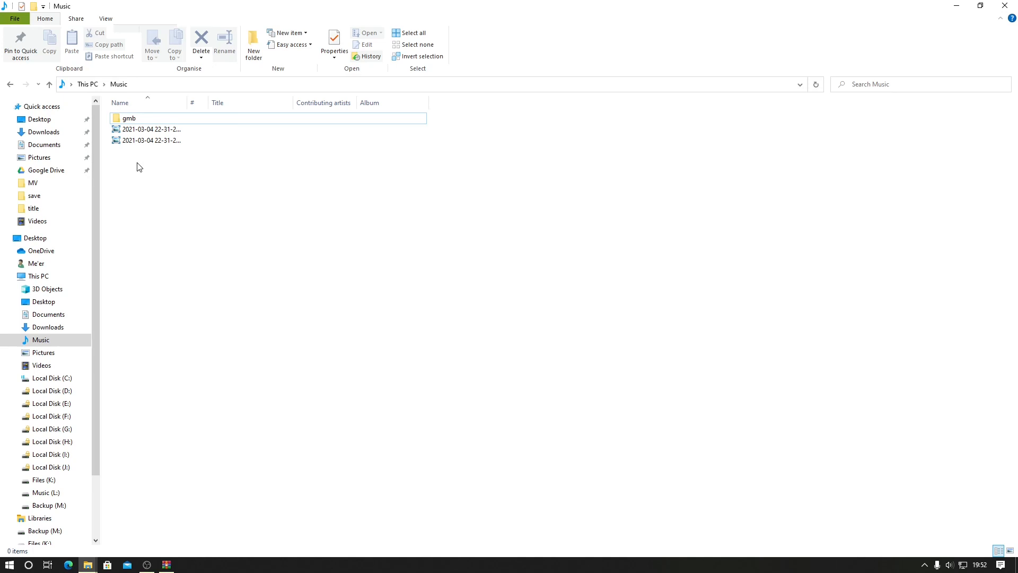
left_click_drag(133, 185, 164, 101)
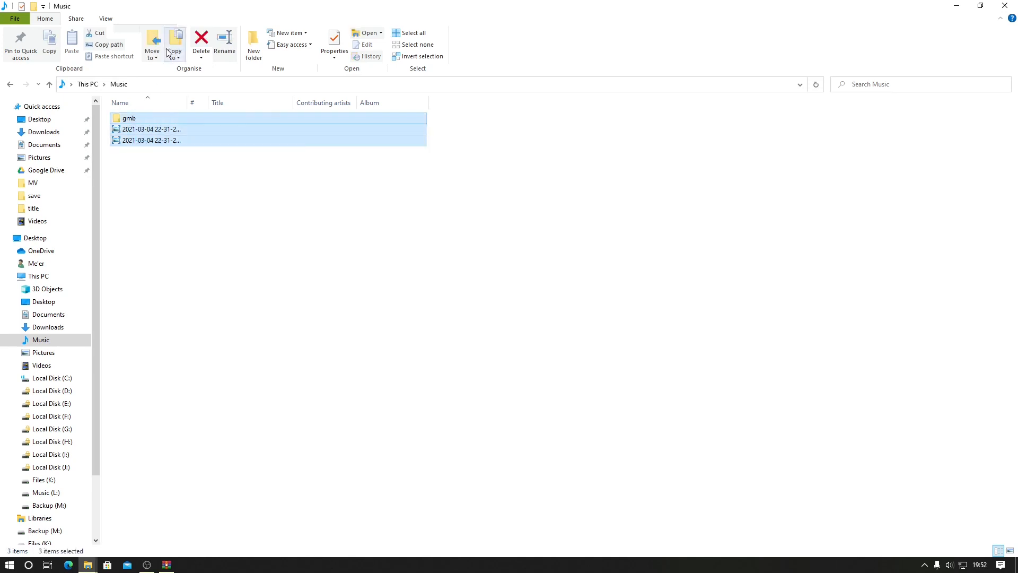
key("Delete")
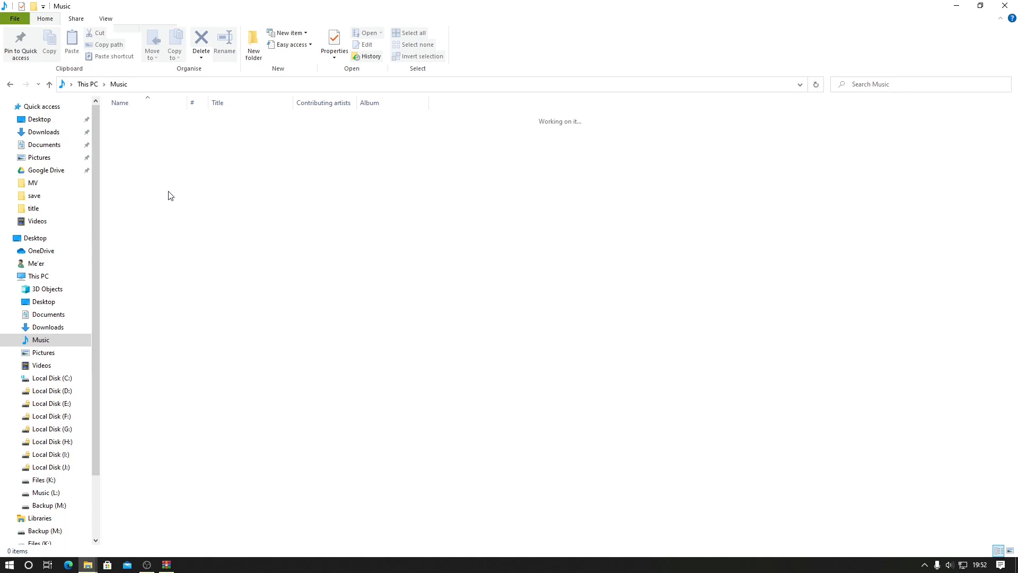
- In Pictures, archive gambar, gmb, both snapshots, AMDProRender01, eolflash2 to eolflash4 and the Windows 10 OS update image as Pictures.rar with default archive settings
left_click(53, 353)
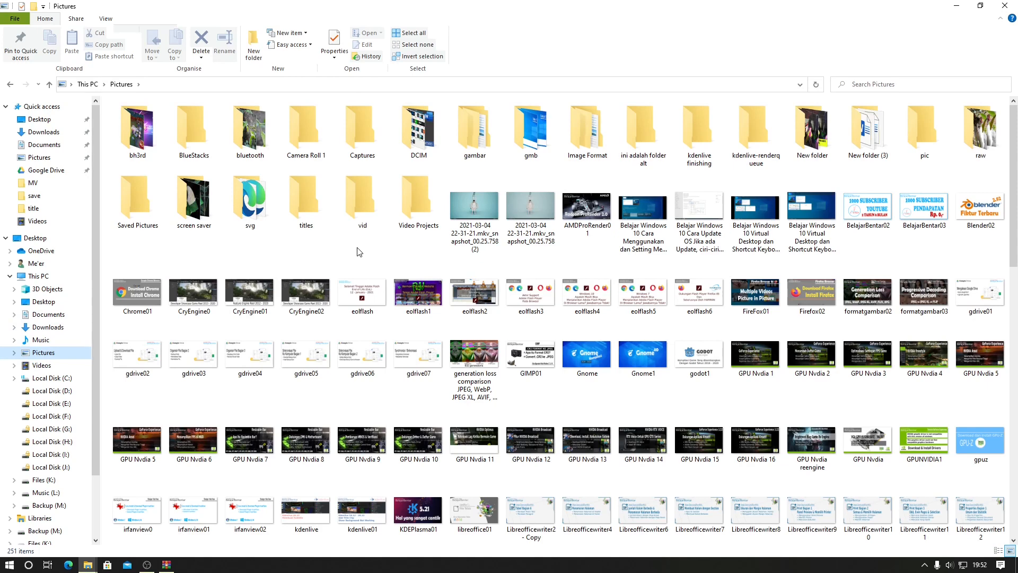
left_click(475, 127)
left_click(530, 129)
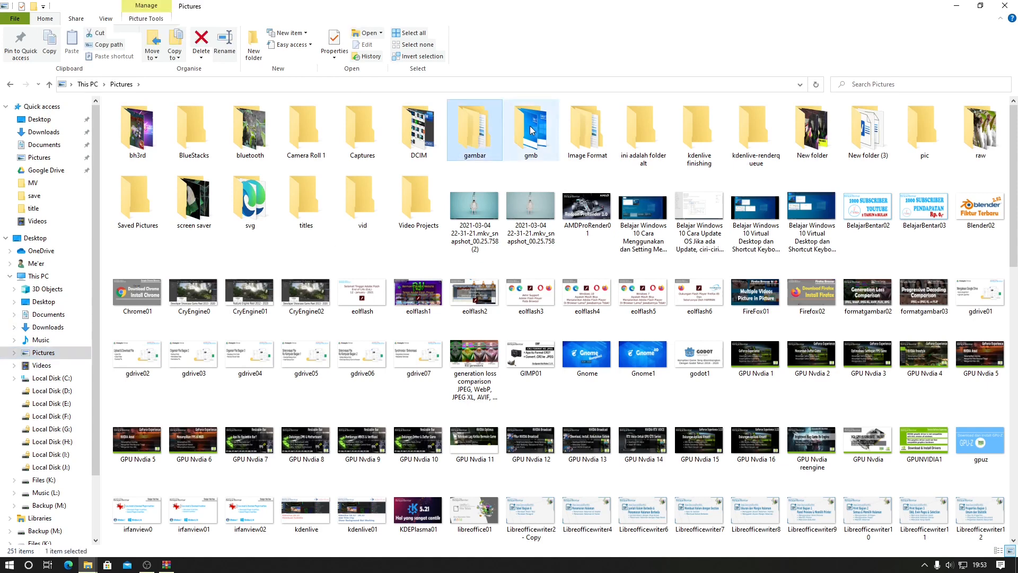
left_click(543, 206, "ctrl")
left_click(480, 223, "ctrl")
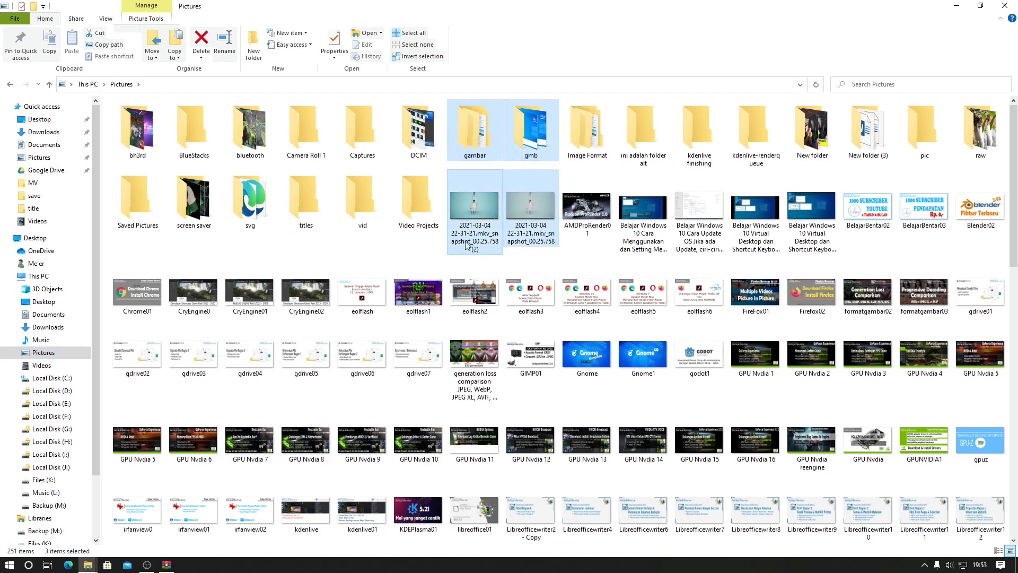
left_click(498, 294, "ctrl")
left_click(530, 294, "ctrl")
left_click(587, 294, "ctrl")
left_click(586, 207, "ctrl")
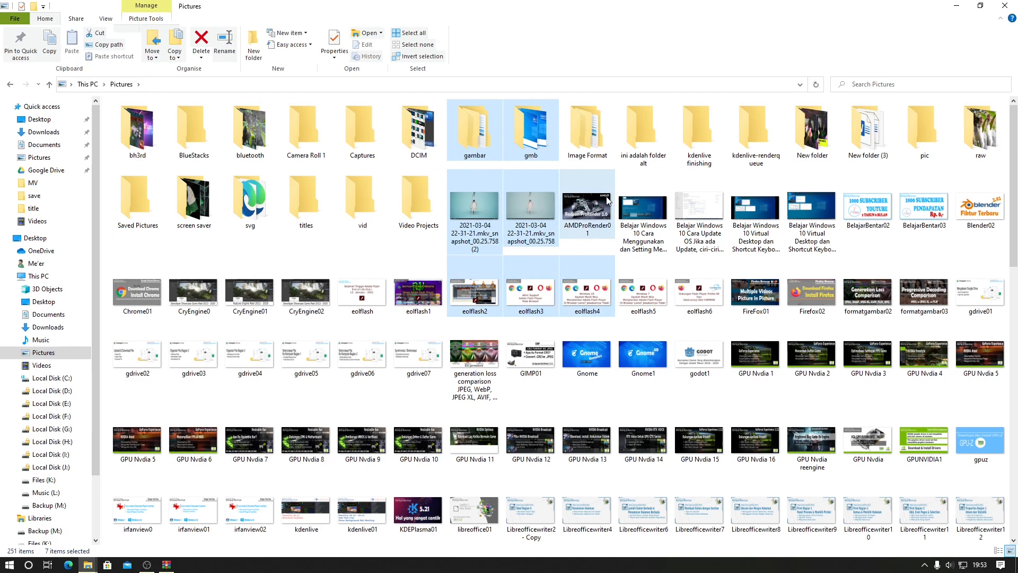
right_click(694, 213)
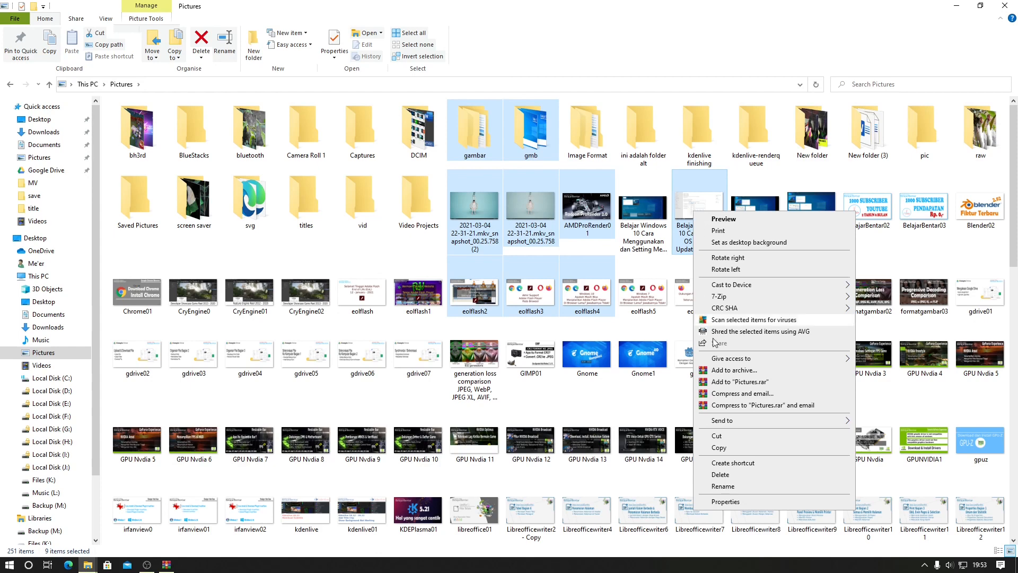
left_click(733, 370)
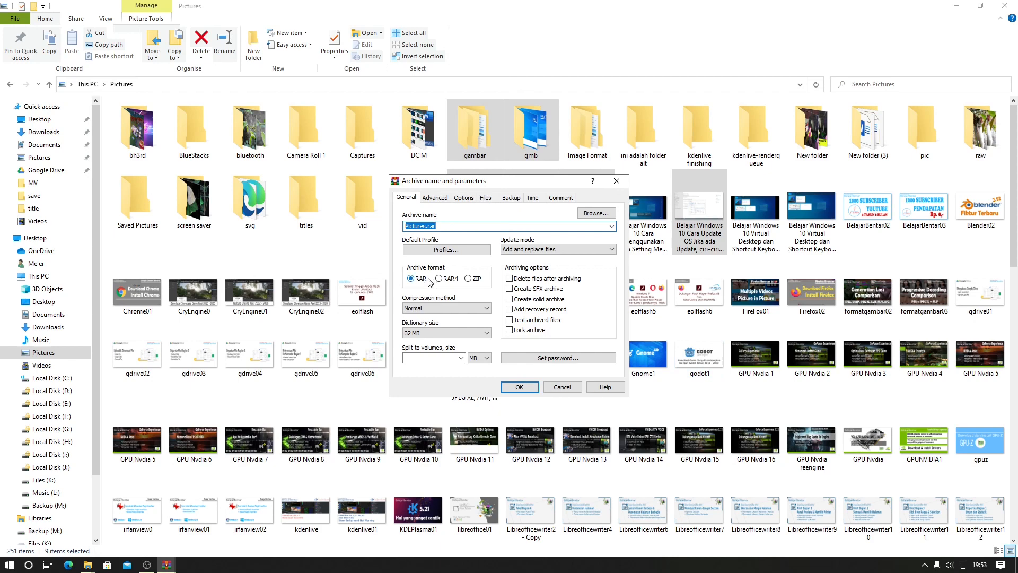
left_click(519, 388)
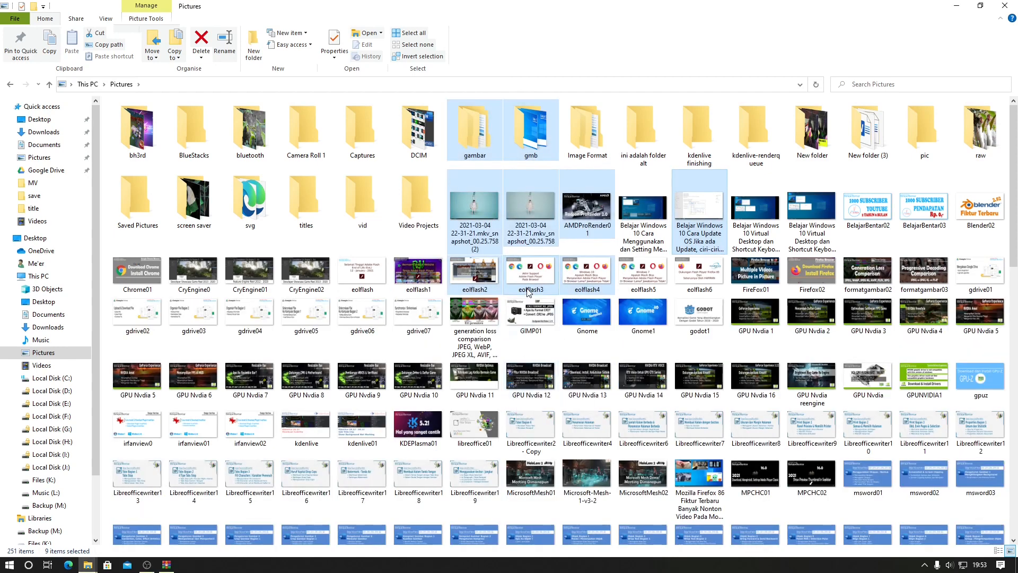
- Locate the Pictures archive in the Pictures folder and delete it
scroll(527, 290, "down", 5)
left_click(547, 285)
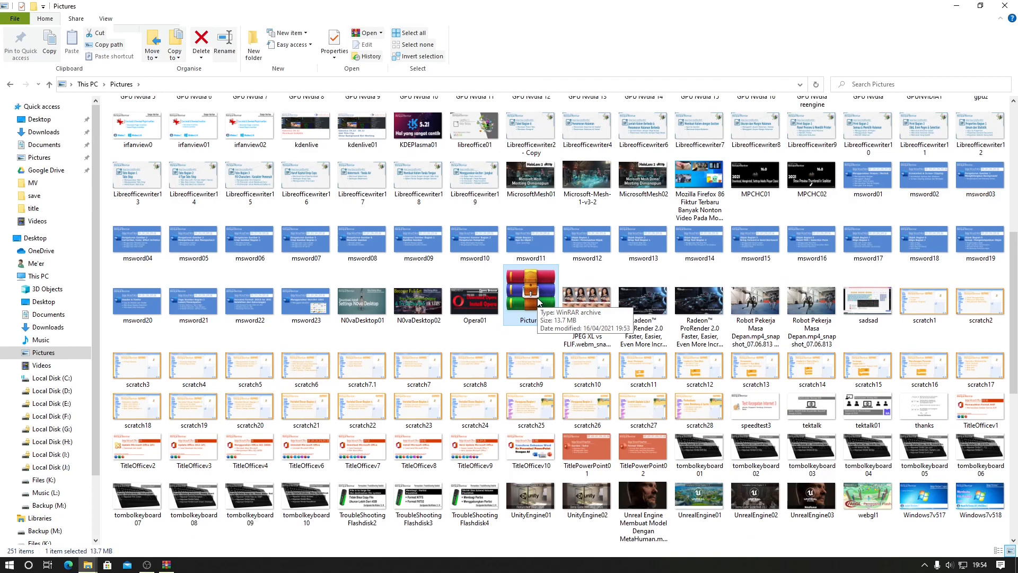
key("Delete")
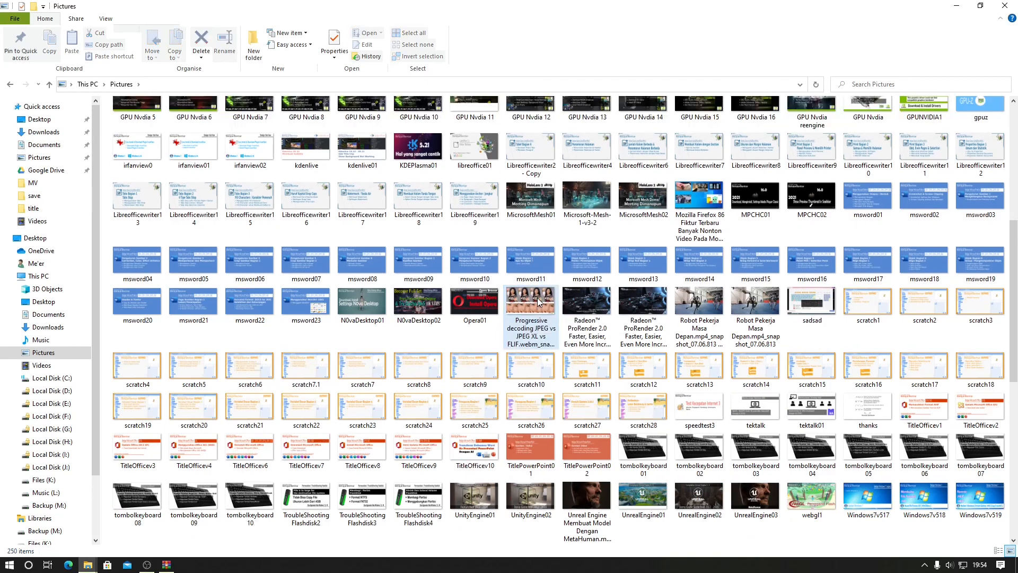
scroll(538, 300, "up", 5)
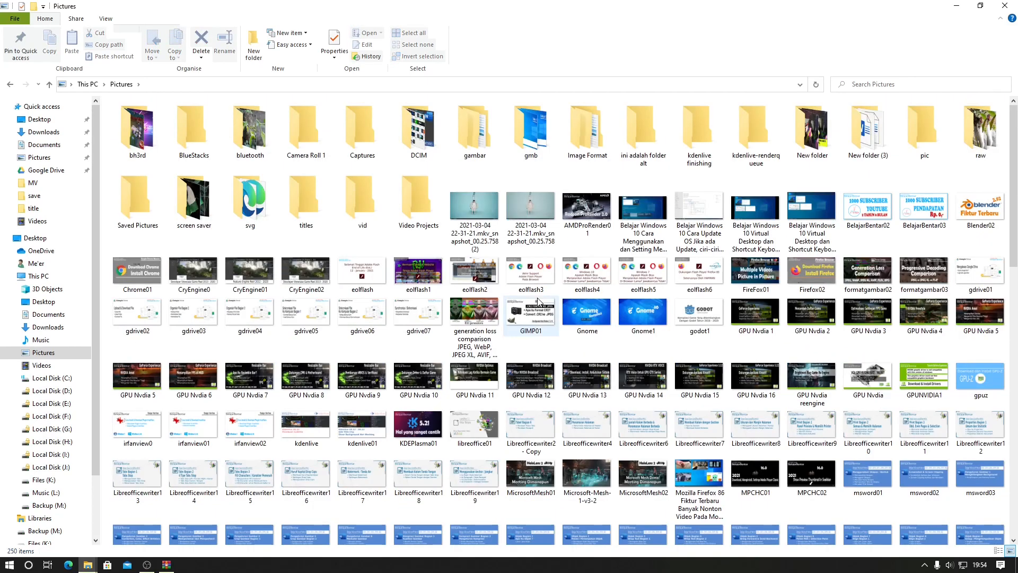
- Compress the gambar and gmb folders and the snapshot image without the (2) suffix directly into Pictures.rar
left_click(474, 132)
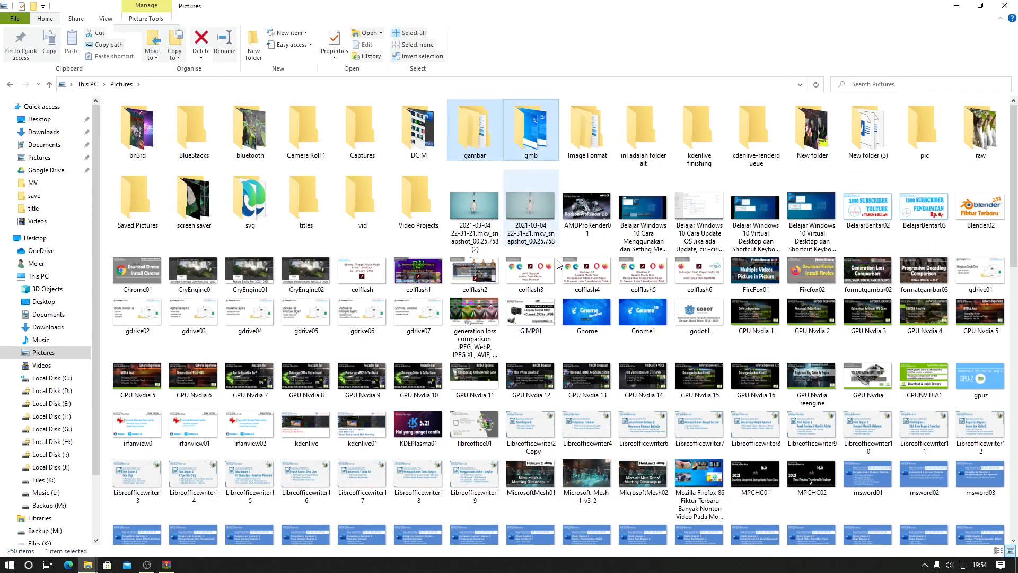
left_click(531, 206, "ctrl")
right_click(535, 199)
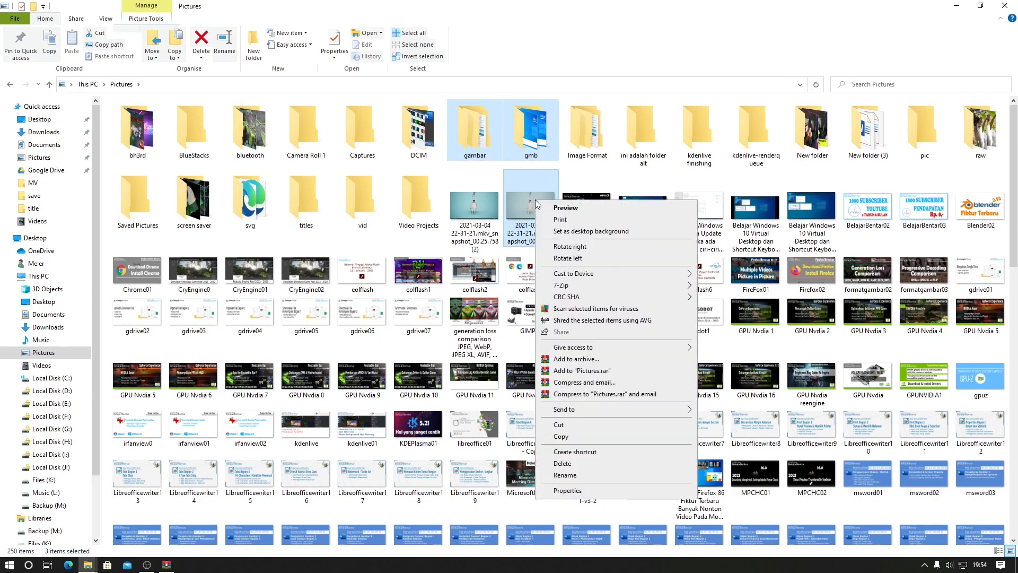
left_click(581, 370)
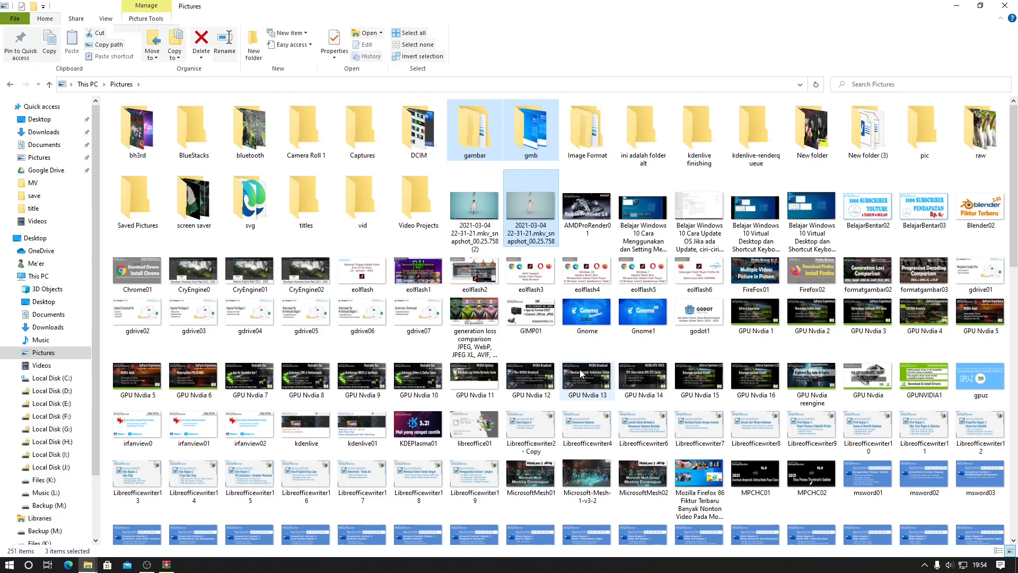
- Locate the new Pictures archive, examine its extraction path and options, and close them without extracting
scroll(580, 373, "down", 5)
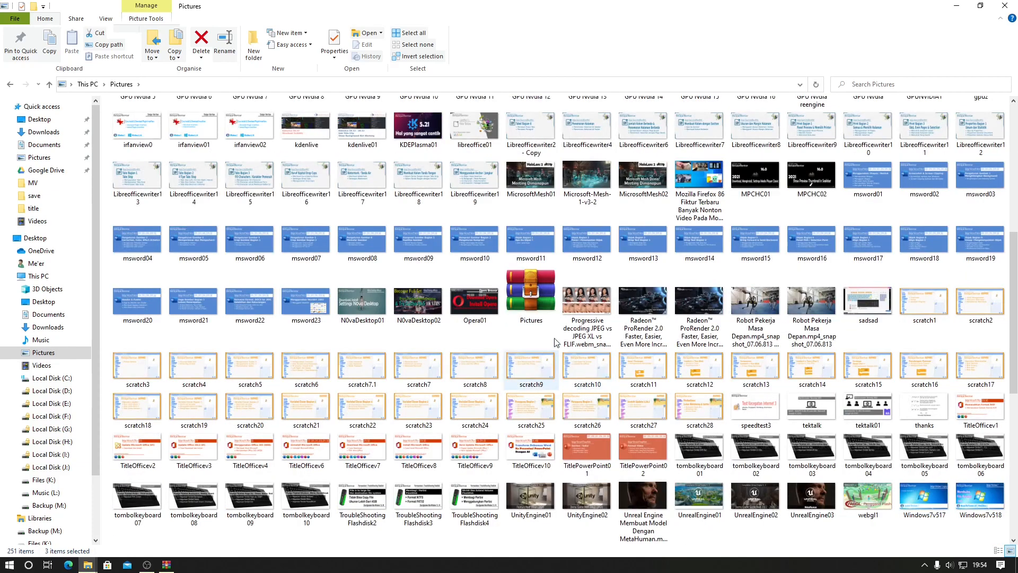
left_click(548, 301)
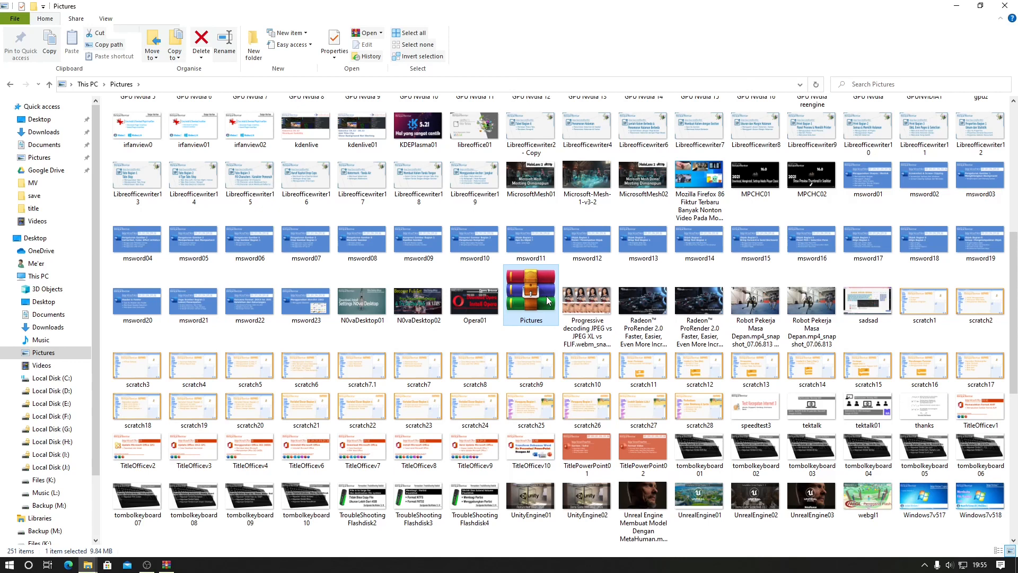
right_click(541, 297)
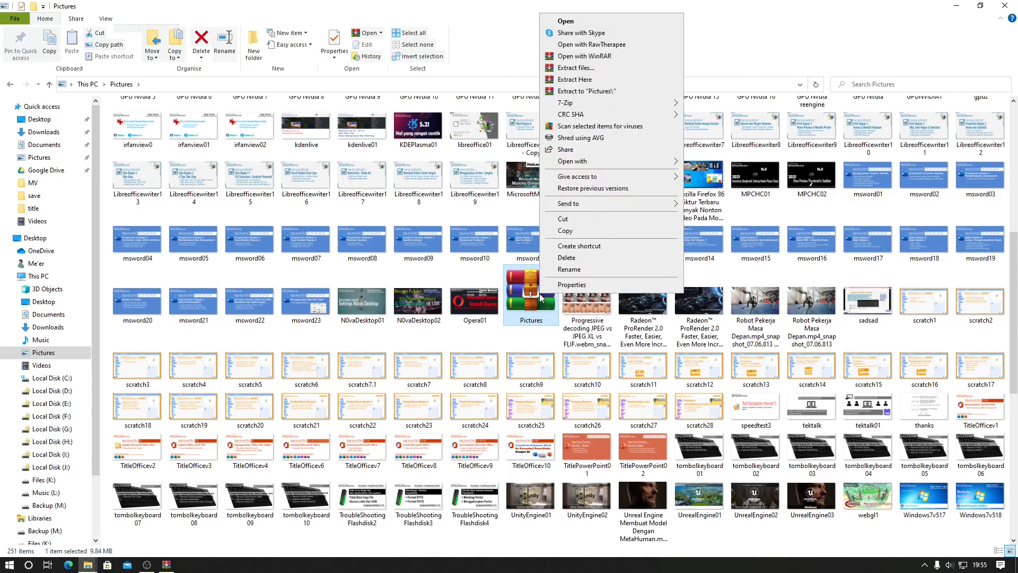
left_click(579, 70)
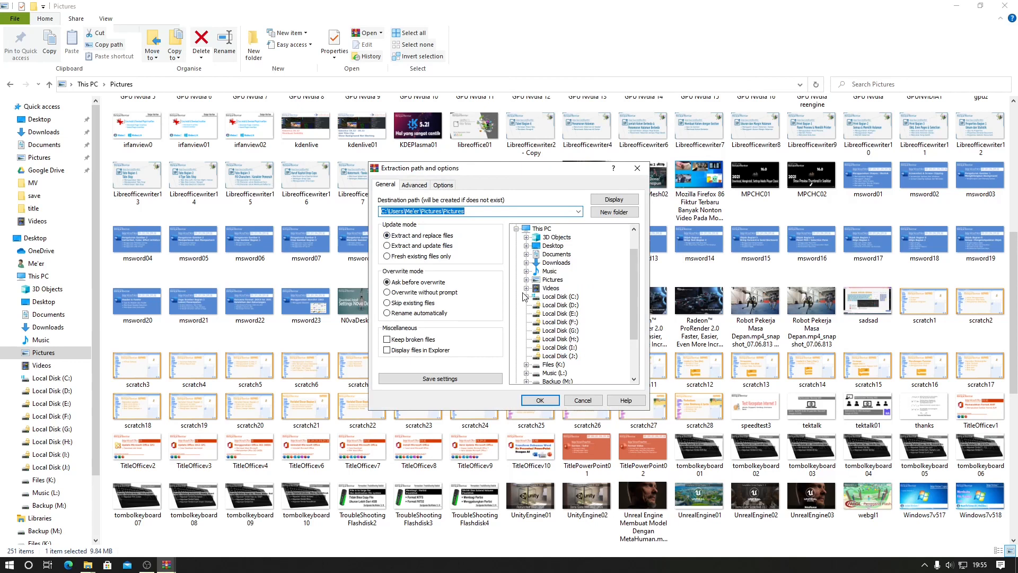
left_click(583, 401)
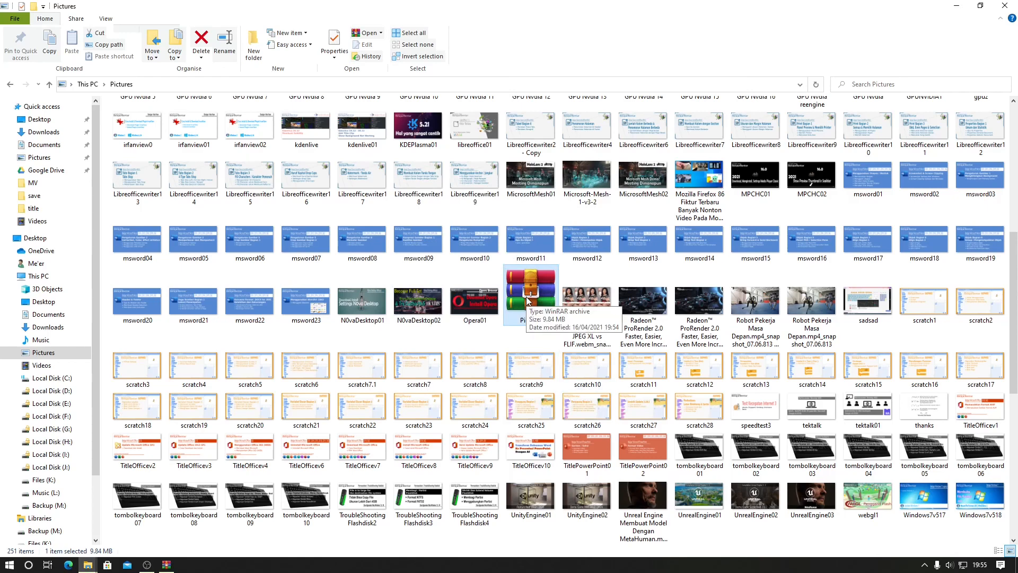
- Paste the Pictures archive into the gmb folder and extract its contents directly there
scroll(526, 297, "up", 5)
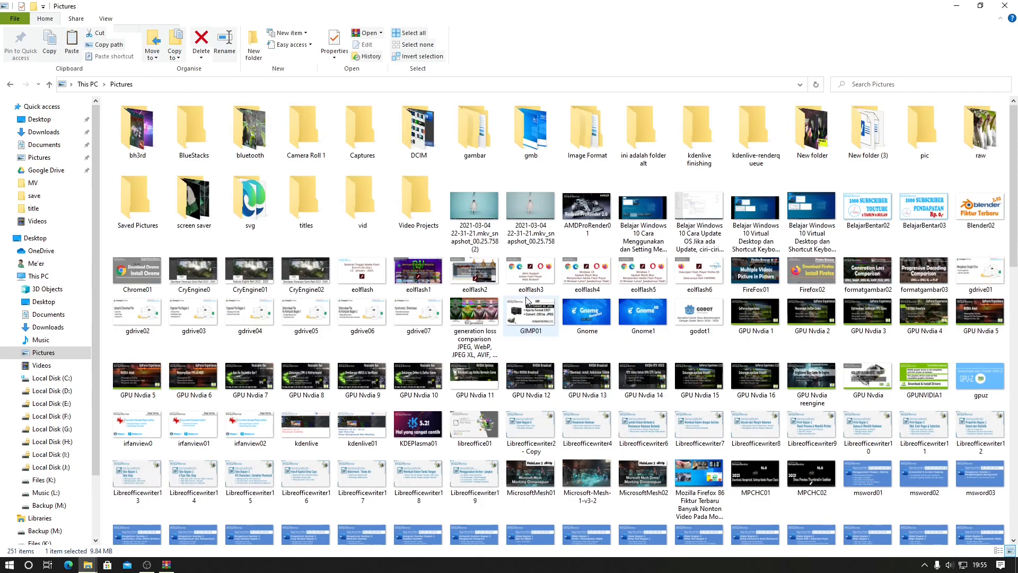
double_click(529, 133)
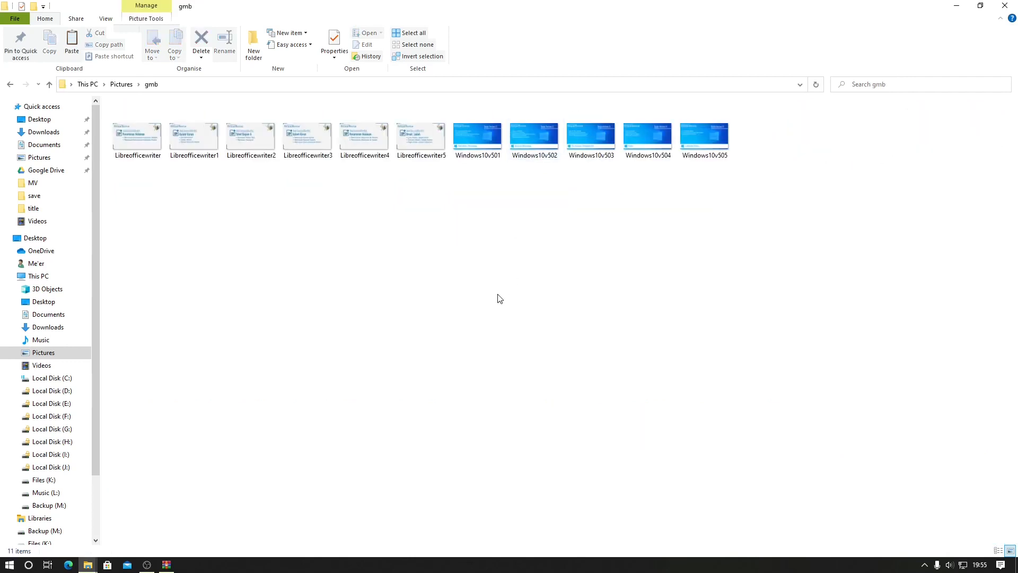
key("ctrl+v")
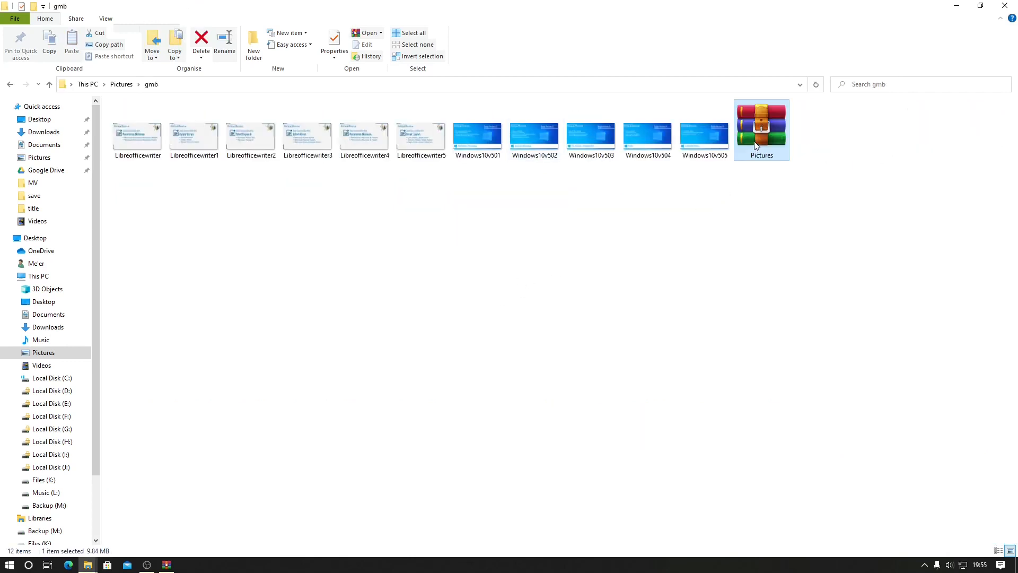
right_click(755, 128)
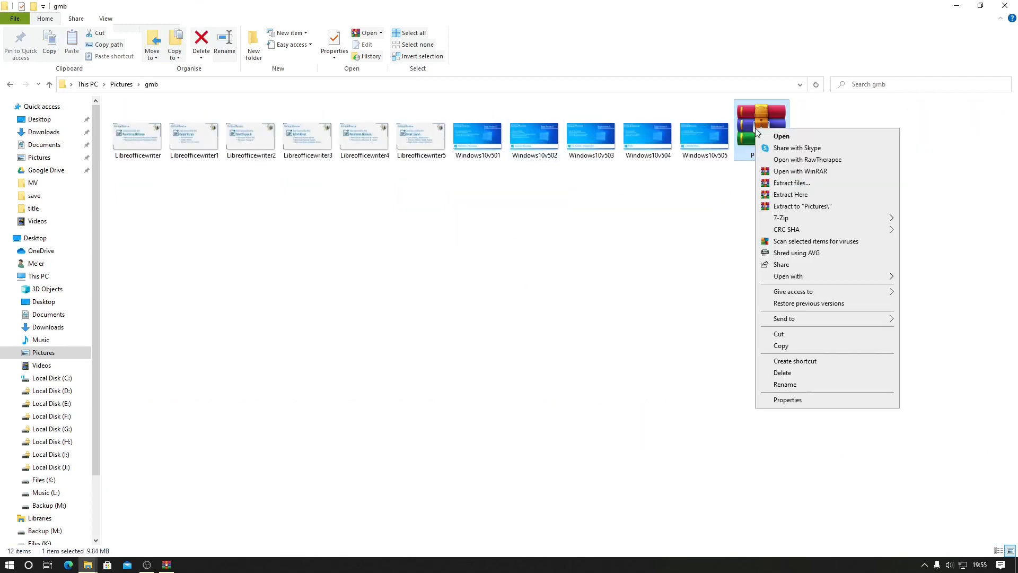
left_click(789, 195)
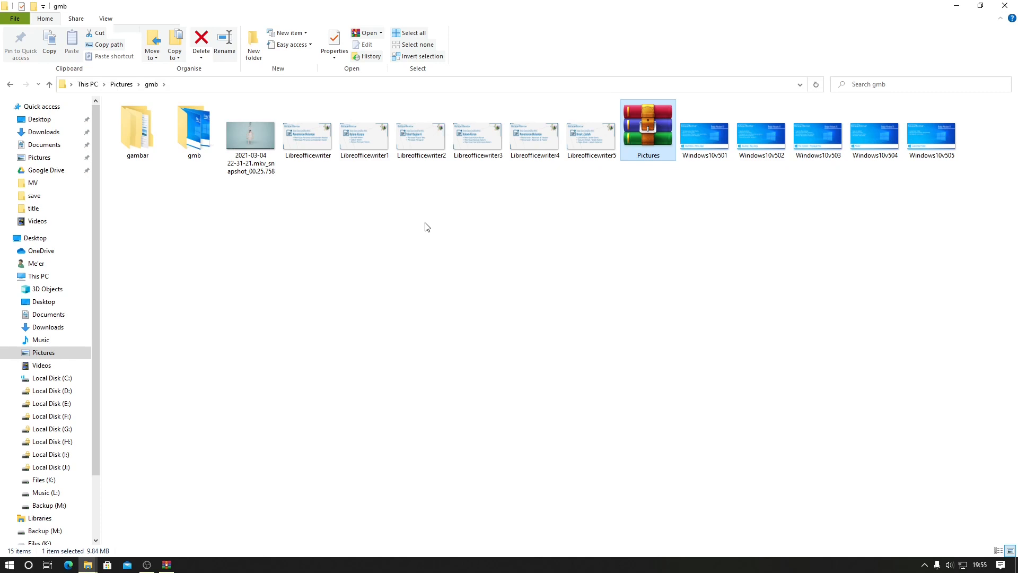
- Delete the gambar and gmb folders, the snapshot image and the Windows10v501 to Windows10v505 images from the current folder
left_click_drag(130, 247, 249, 121)
left_click_drag(682, 211, 980, 113)
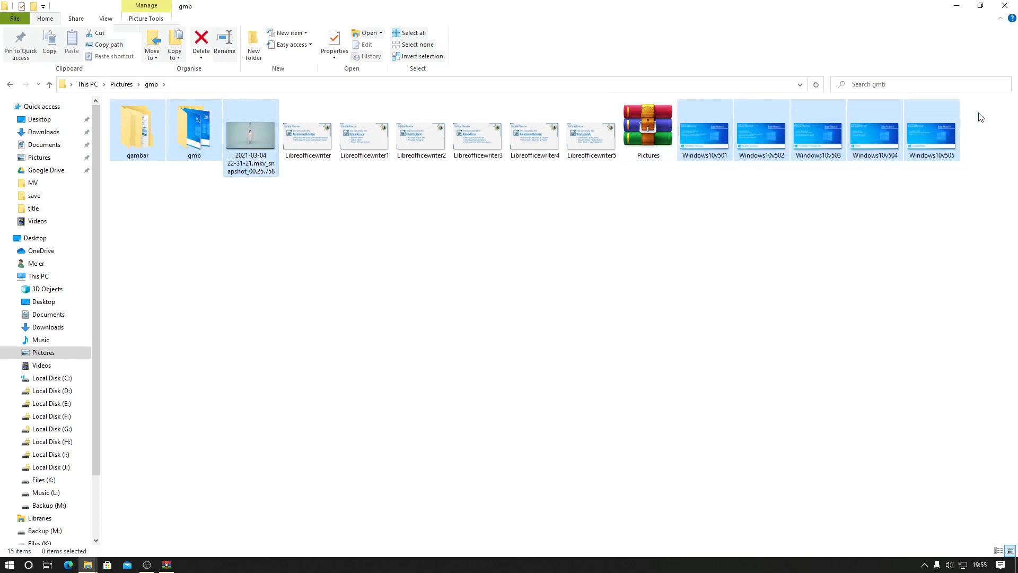
key("Delete")
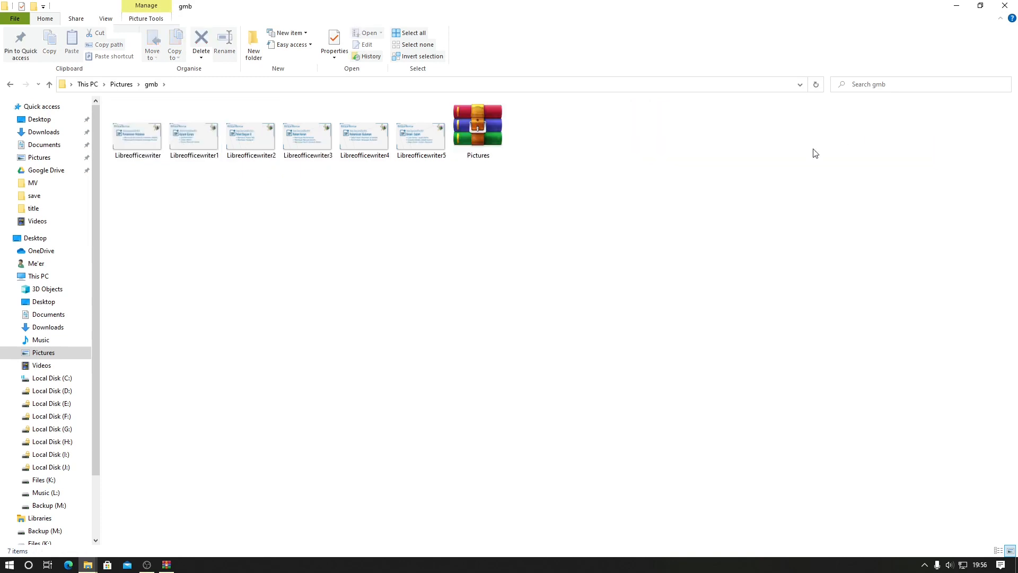
- Extract the Pictures archive into its own Pictures subfolder and open that folder to view the contents
right_click(483, 134)
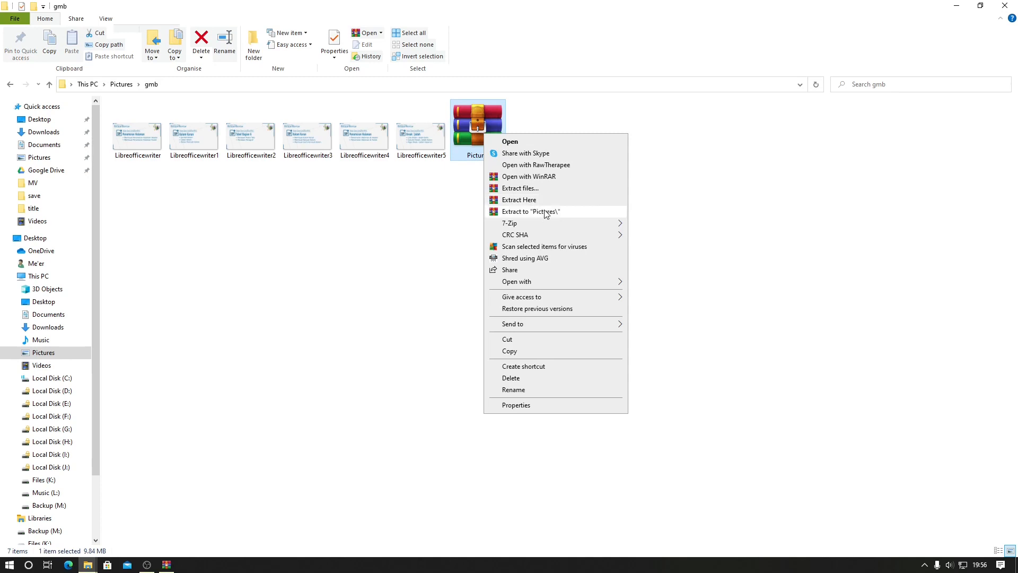
left_click(547, 212)
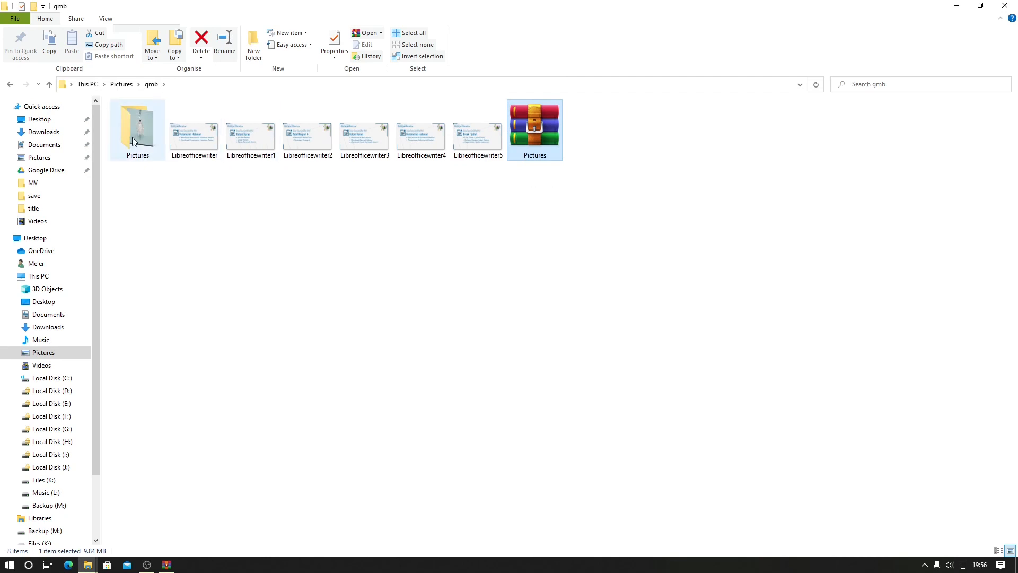
mouse_move(133, 140)
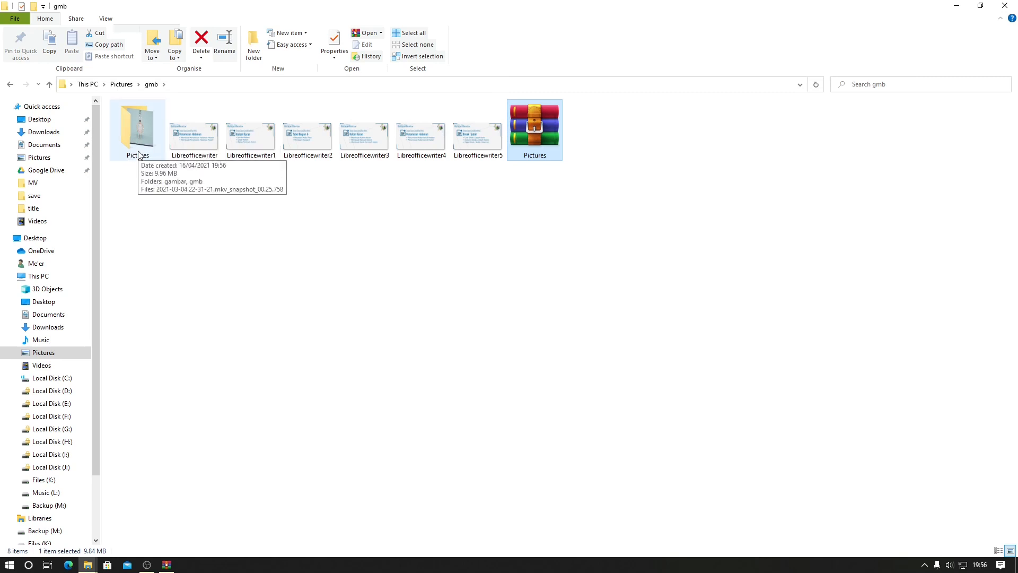
mouse_move(549, 148)
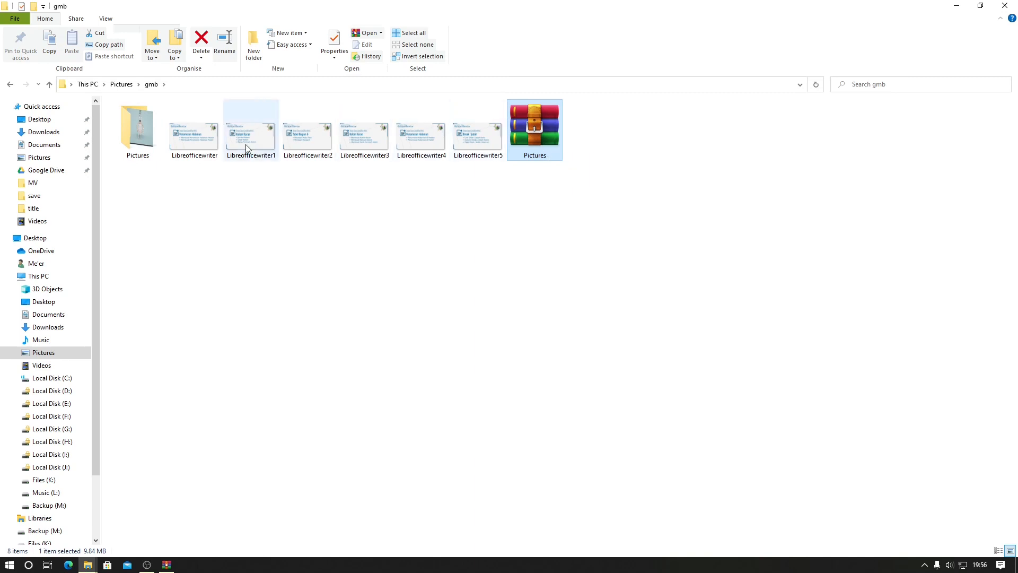
double_click(142, 151)
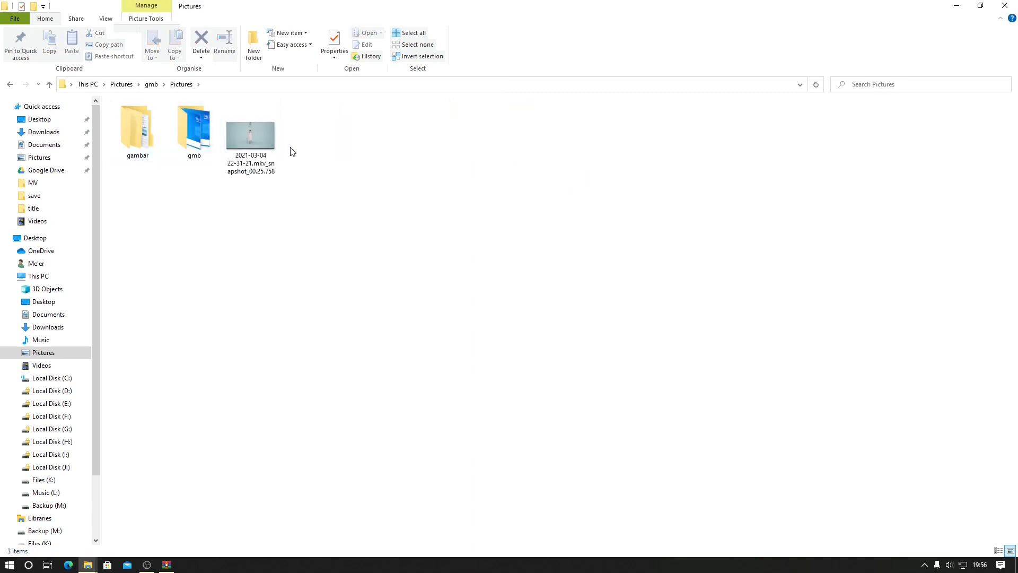